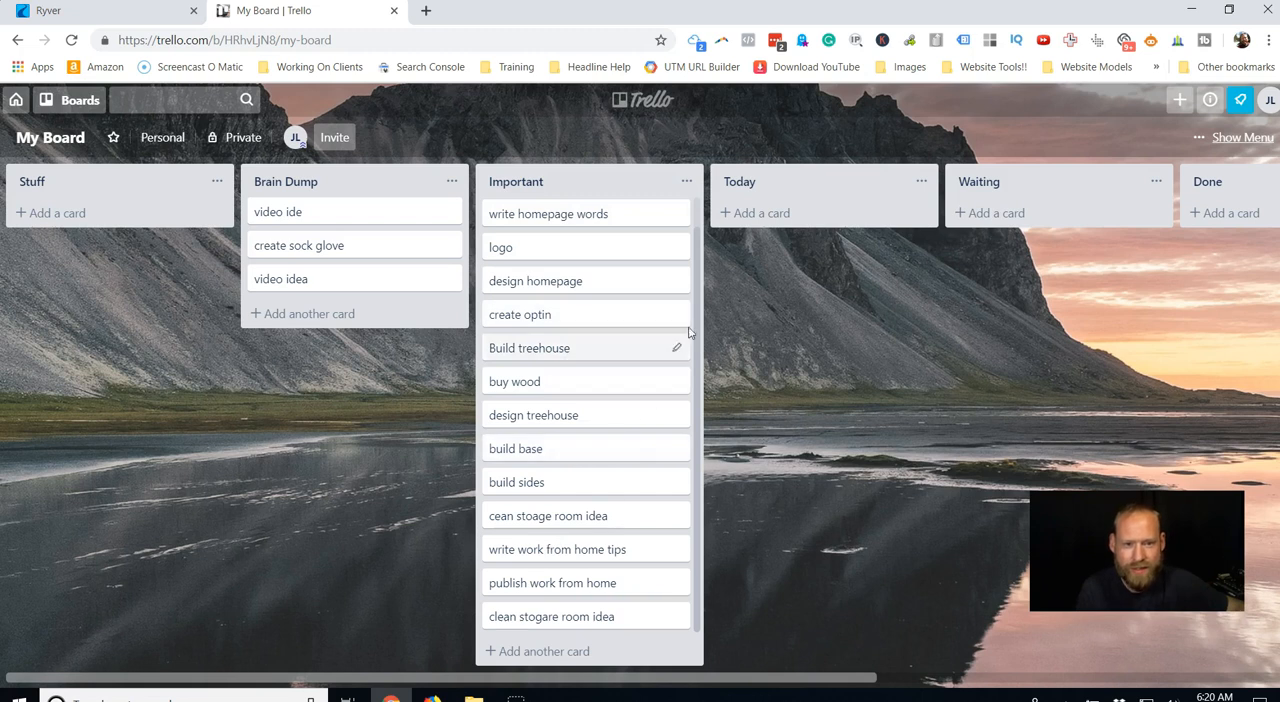
Move the create sock glove, design homepage and logo cards to the Done list.
left_click_drag(687, 680, 926, 680)
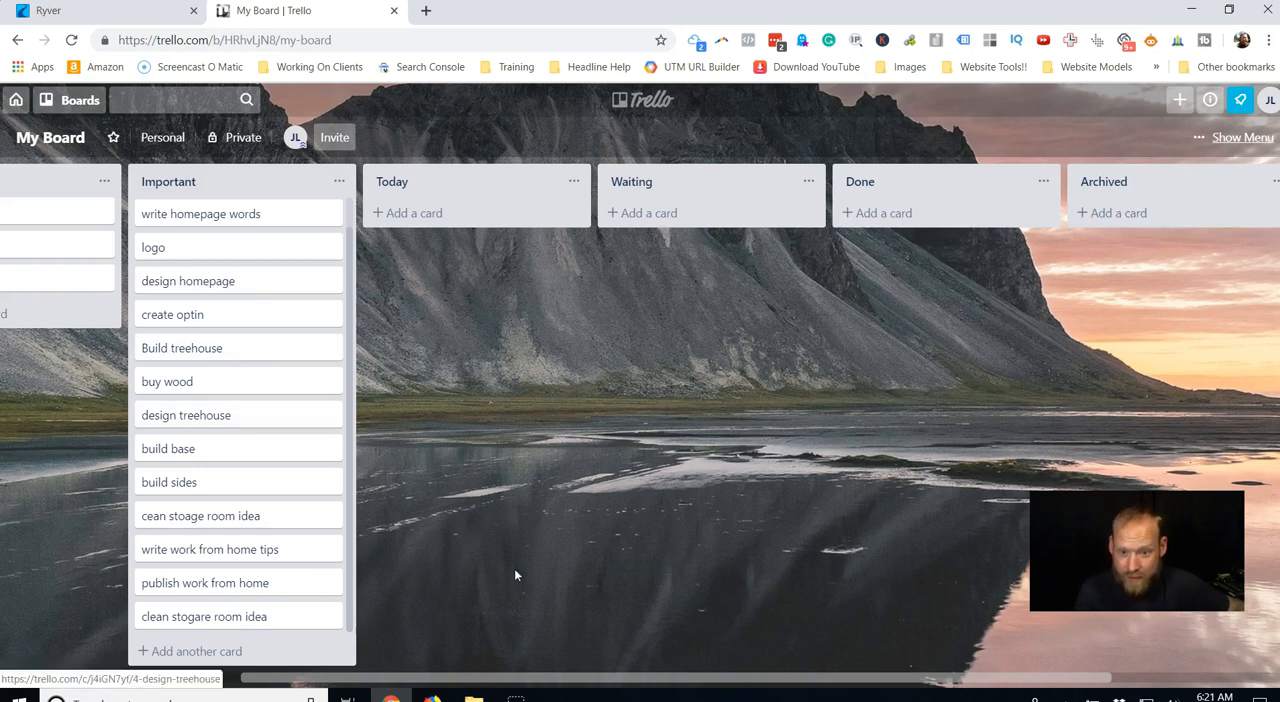
left_click_drag(586, 679, 507, 651)
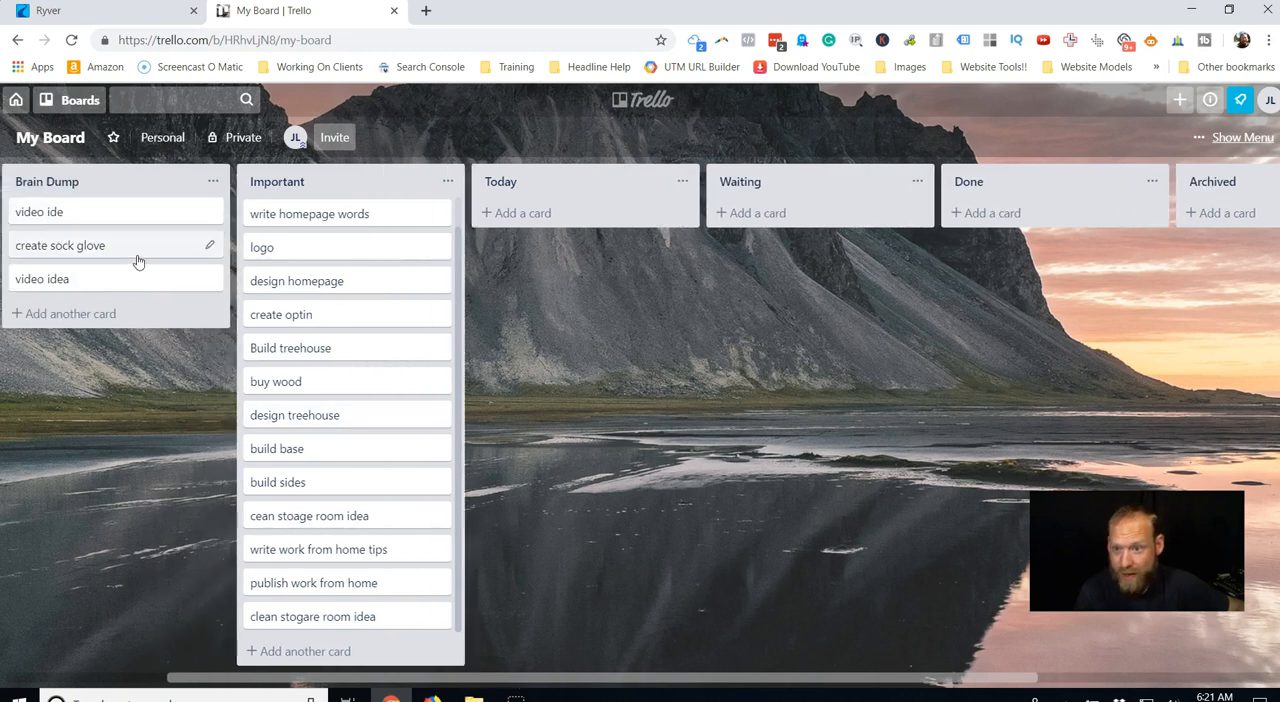
left_click_drag(144, 247, 734, 206)
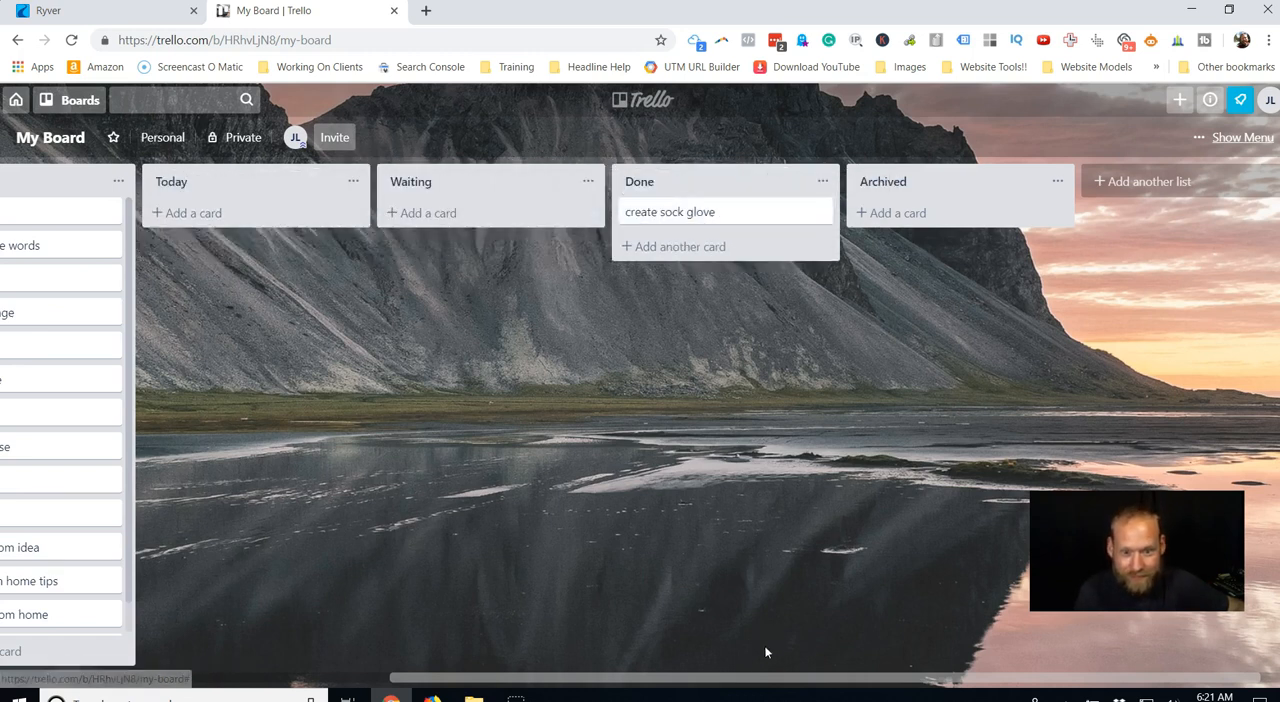
left_click_drag(767, 675, 627, 682)
left_click_drag(222, 322, 920, 234)
left_click_drag(254, 287, 907, 267)
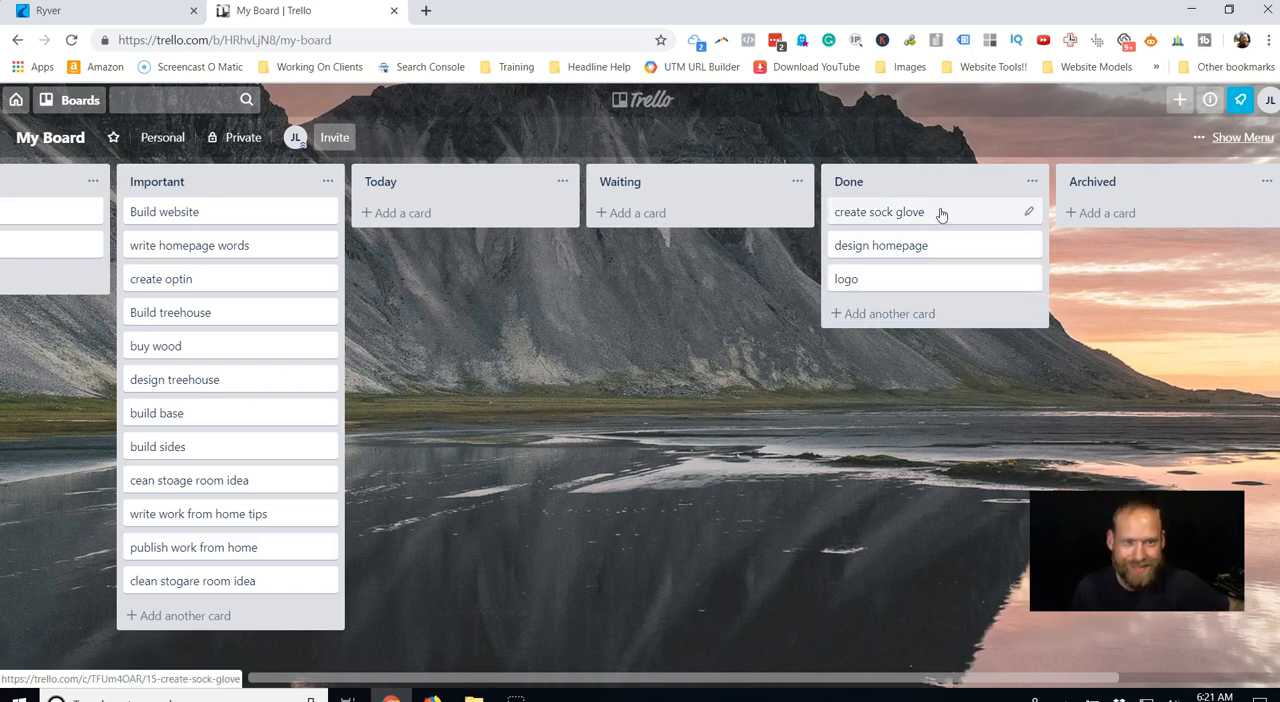
Move the logo and design homepage cards back to the Important list and create sock glove back to Brain Dump.
left_click_drag(868, 687, 898, 687)
left_click_drag(908, 222, 471, 211)
left_click_drag(908, 220, 445, 245)
left_click_drag(834, 220, 440, 256)
left_click_drag(755, 684, 580, 685)
left_click_drag(620, 212, 215, 250)
left_click_drag(672, 217, 440, 245)
left_click_drag(620, 214, 400, 272)
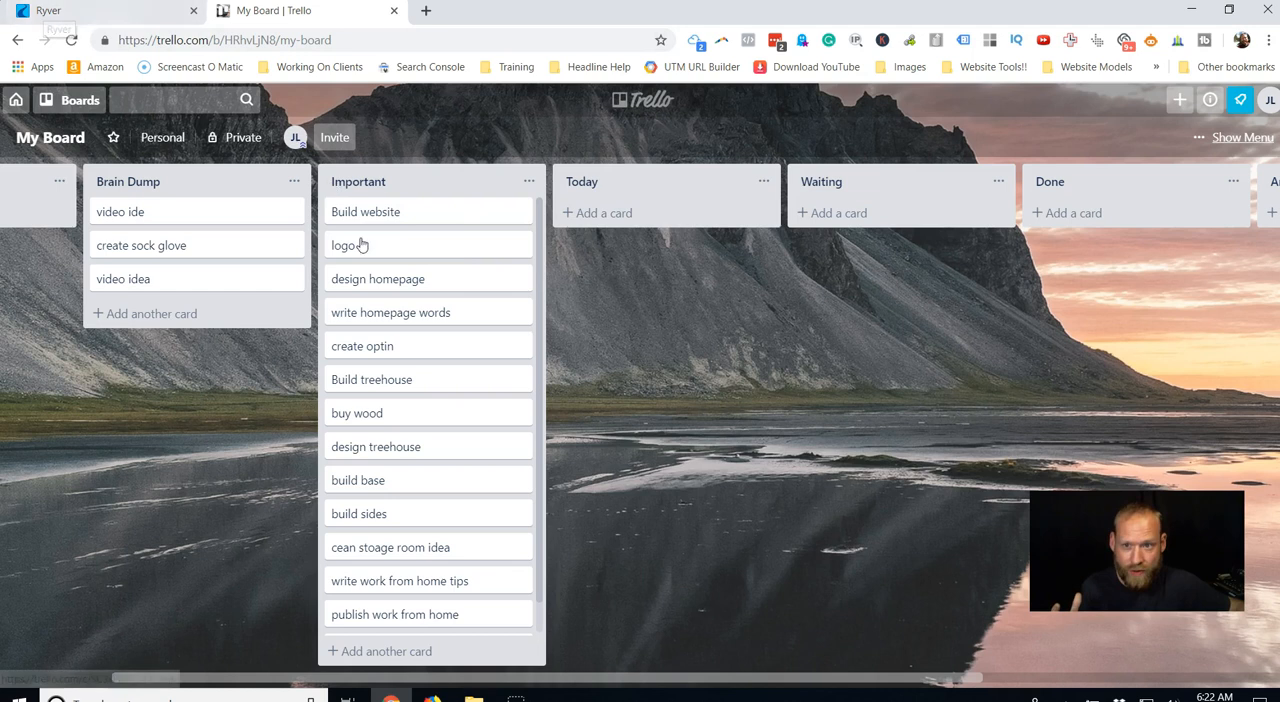
Move the Build website card to the Today list and add a checklist titled "homepage" to it.
mouse_move(657, 683)
left_mouse_down()
mouse_move(700, 680)
mouse_move(678, 677)
left_mouse_up()
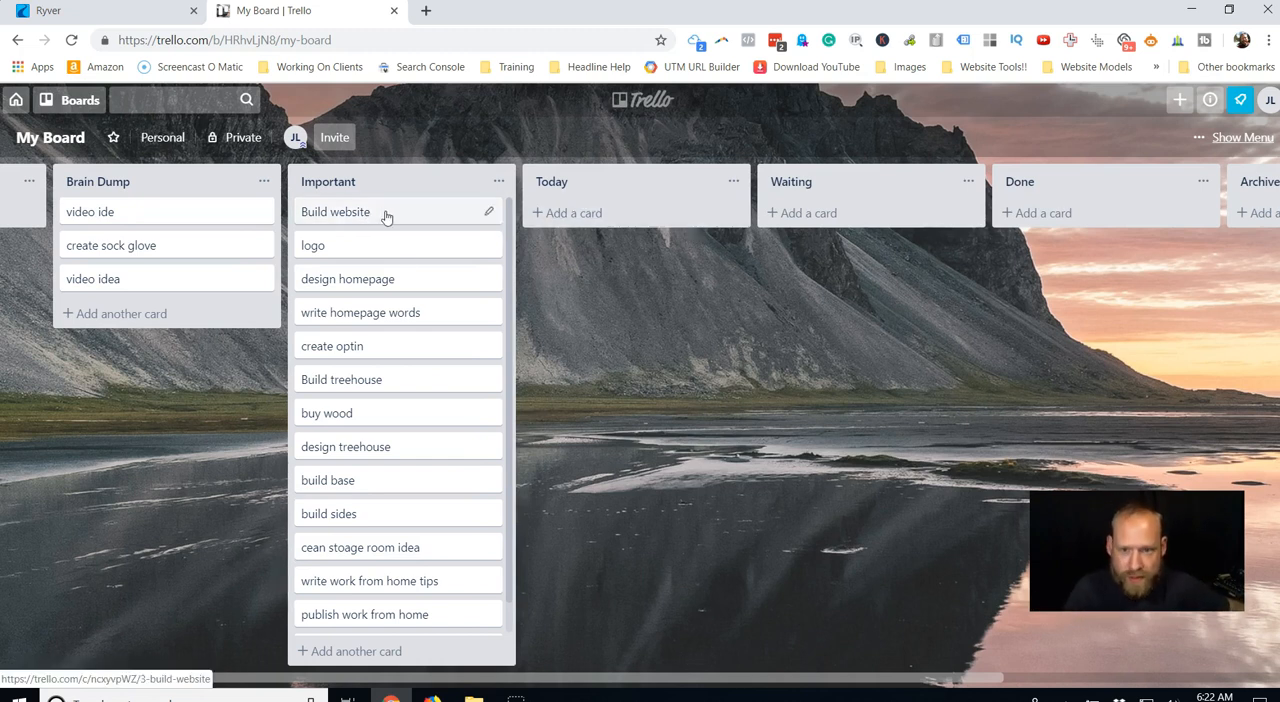
left_click_drag(387, 217, 611, 200)
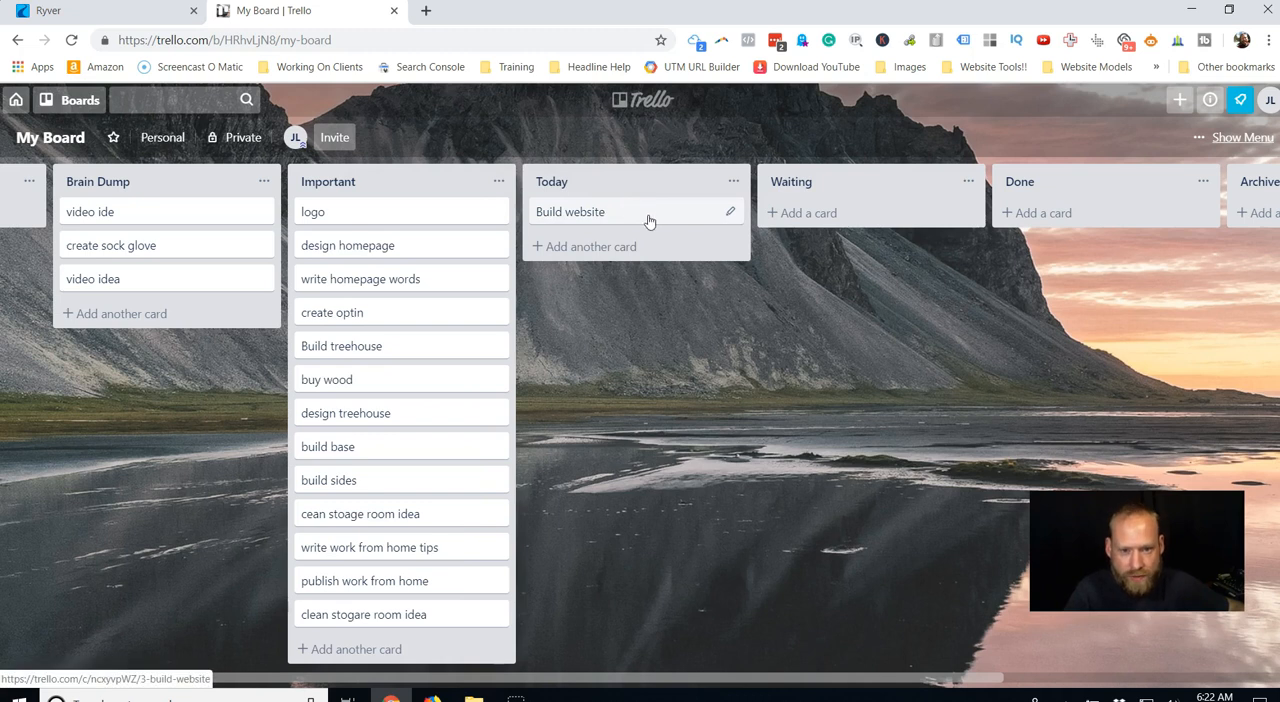
left_click(652, 217)
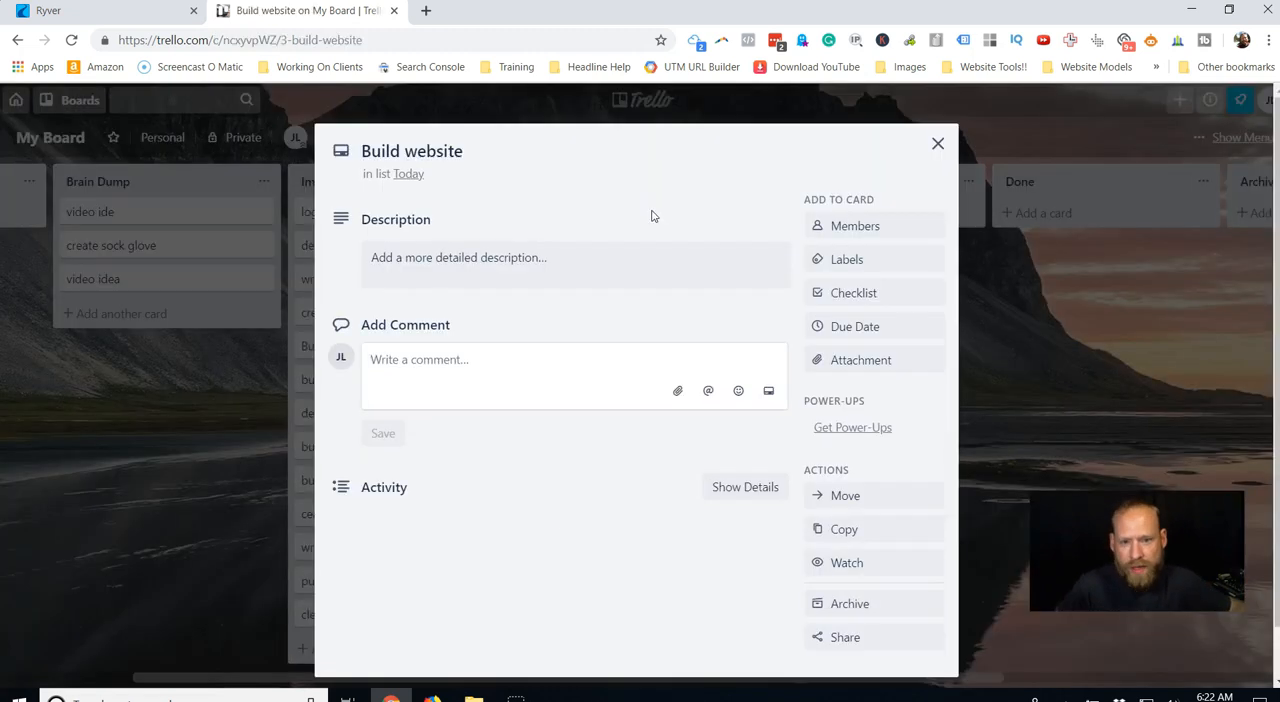
left_click(848, 292)
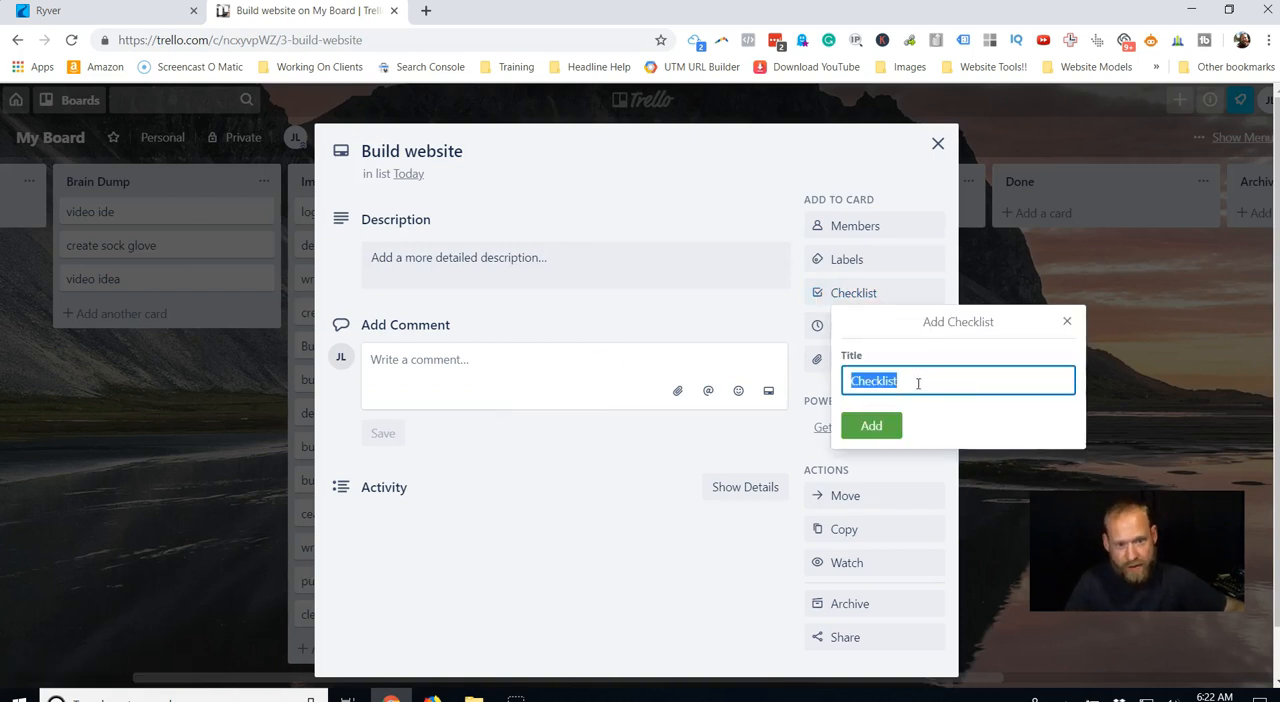
type("homepag")
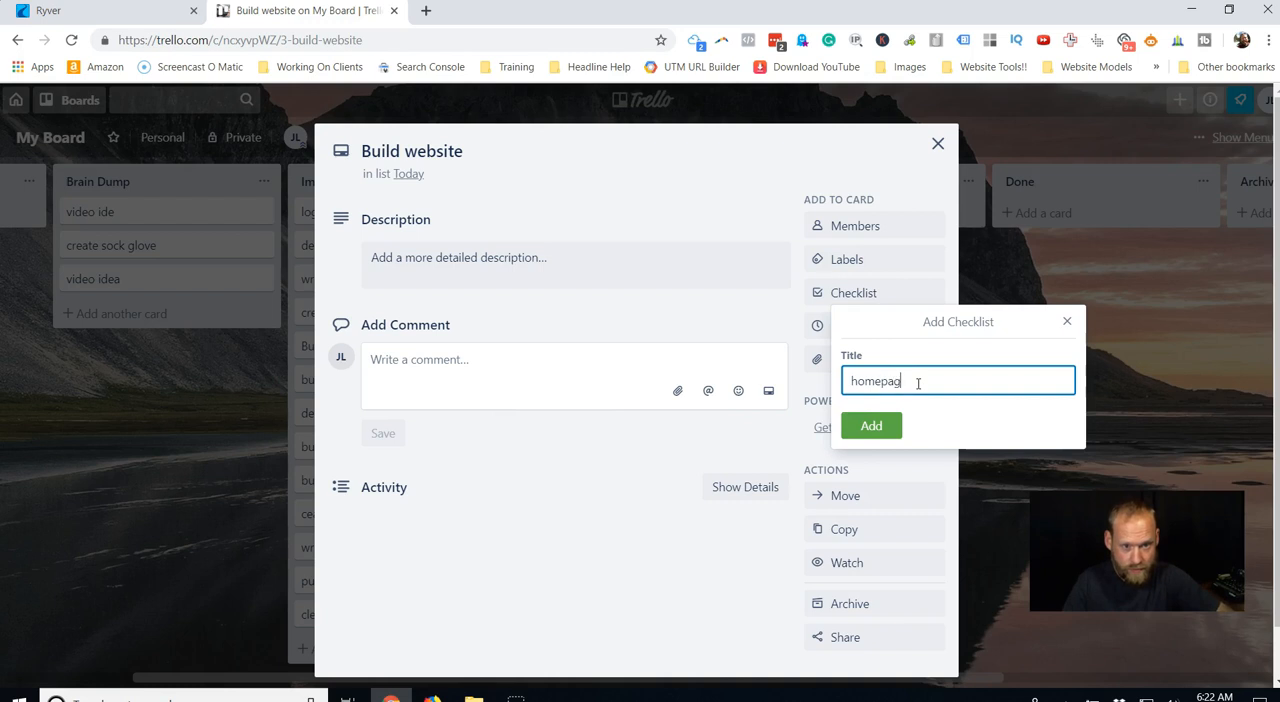
type("e")
left_click(871, 427)
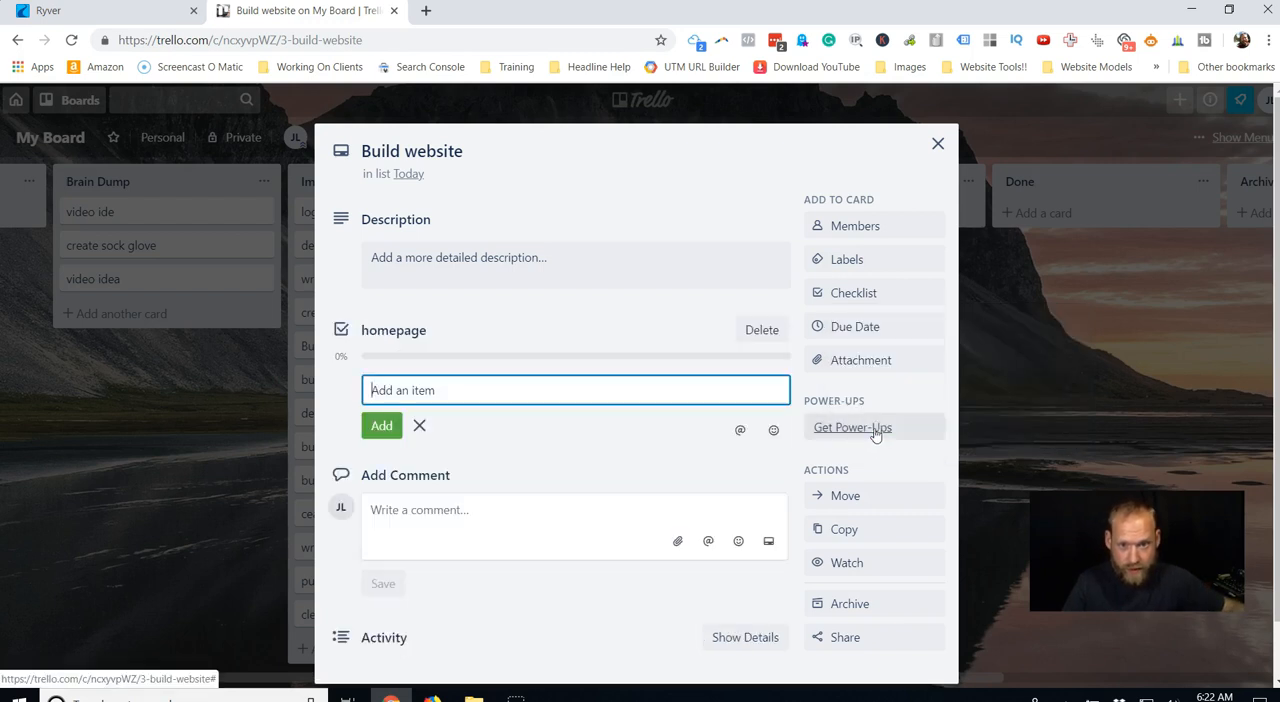
type("homepage")
Add the checklist items homepage, words, images, about and blog, and close the Build website card.
key("Return")
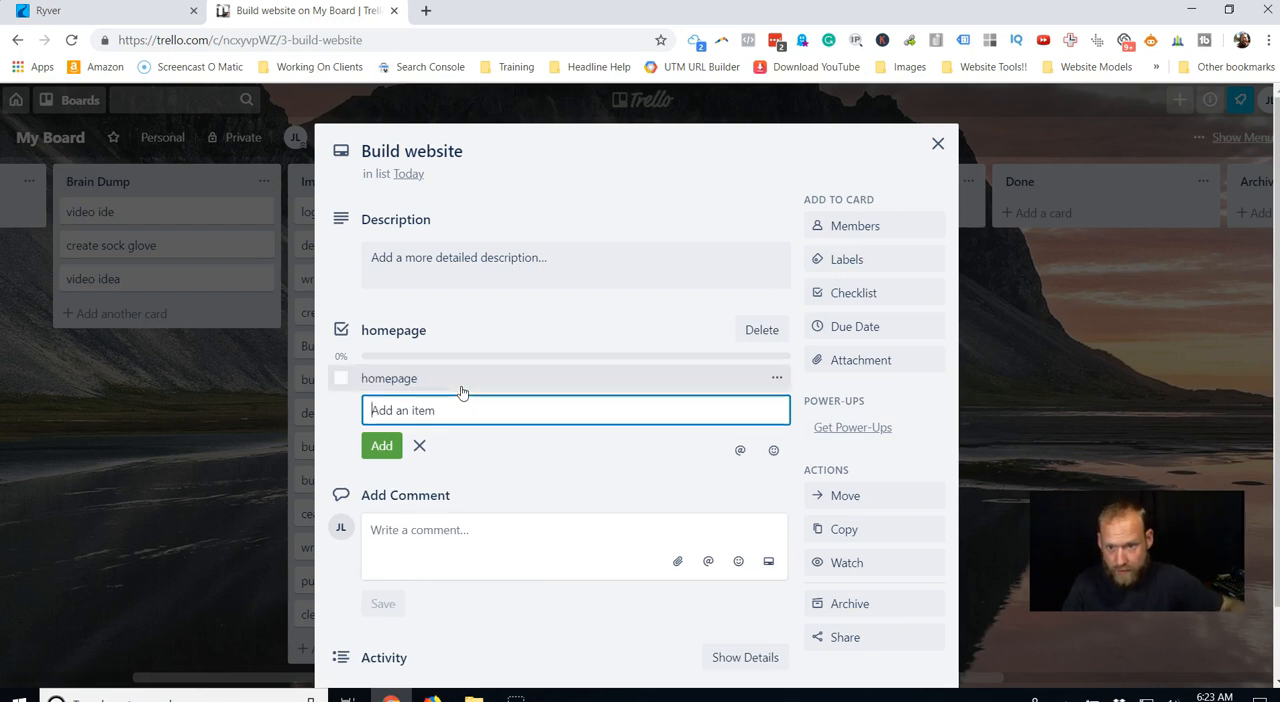
type("woar")
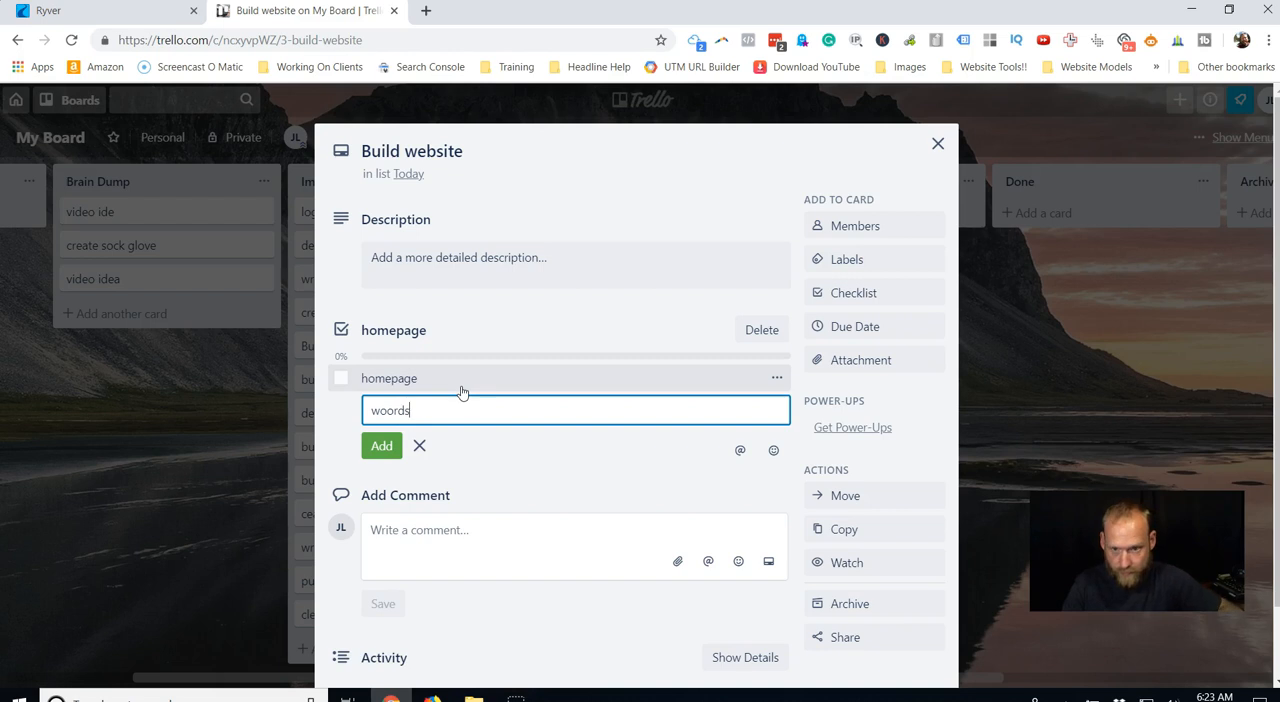
key("Return")
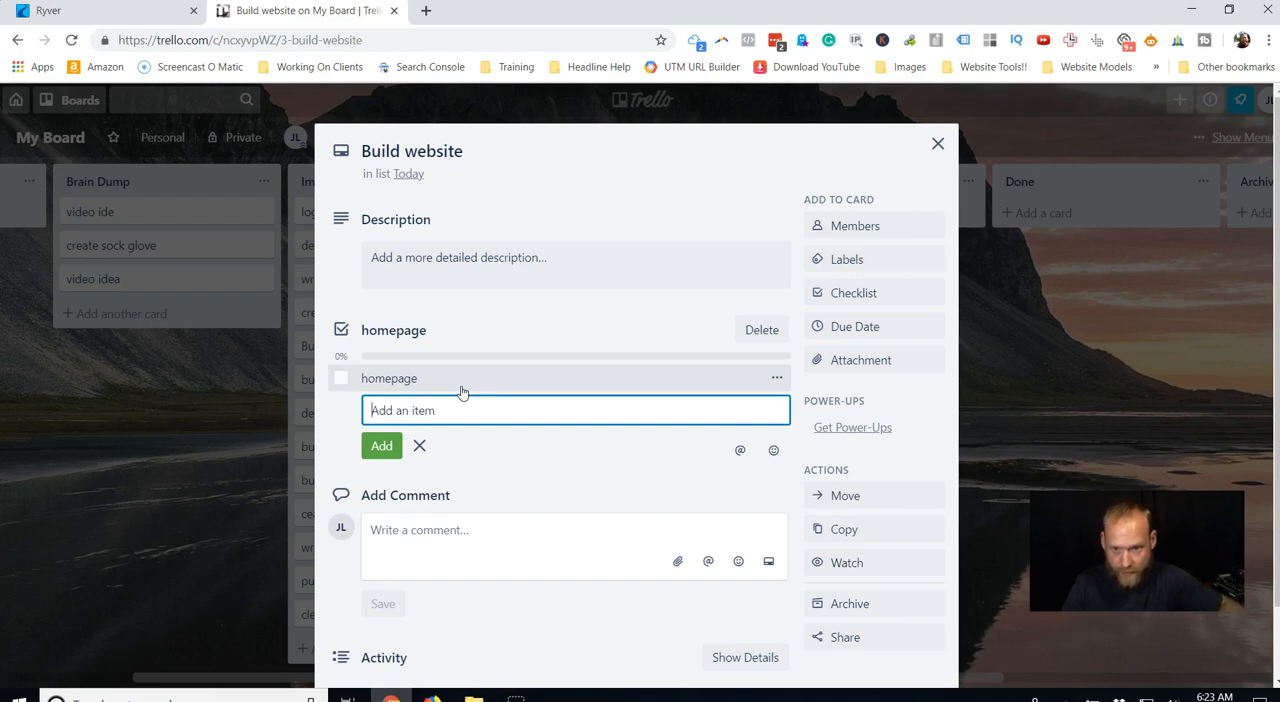
type("images")
key("Return")
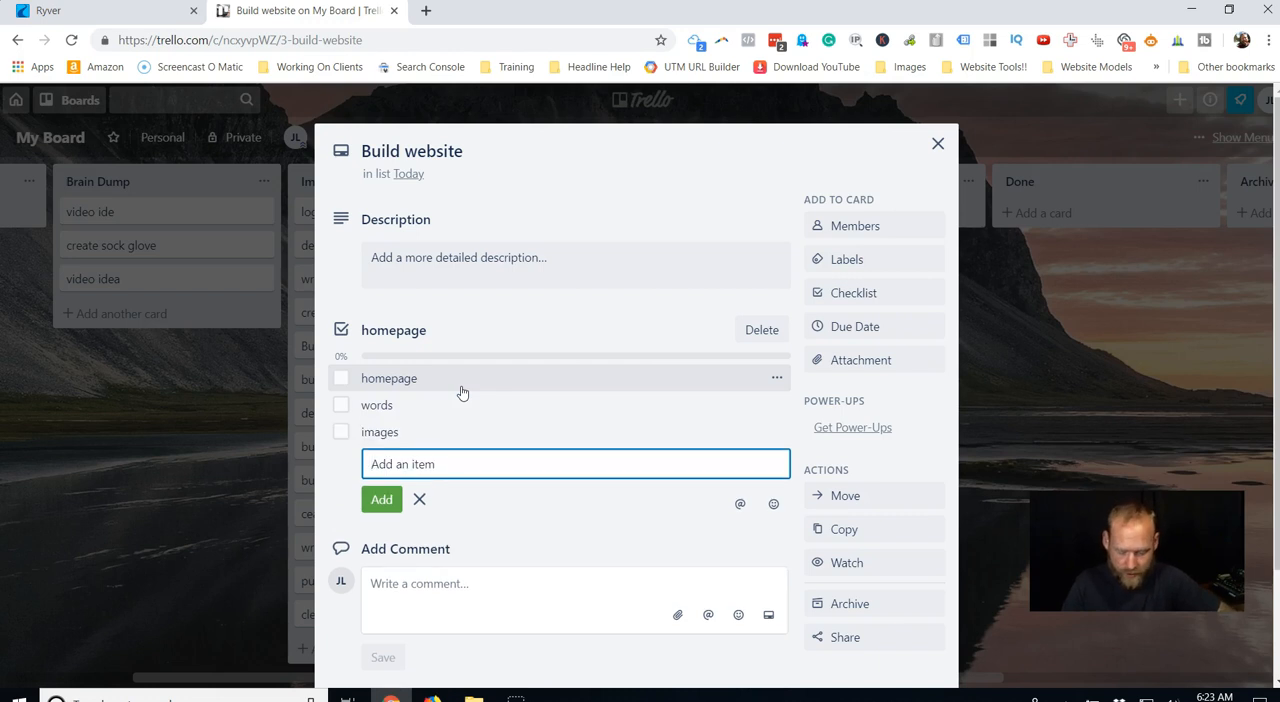
type("abou")
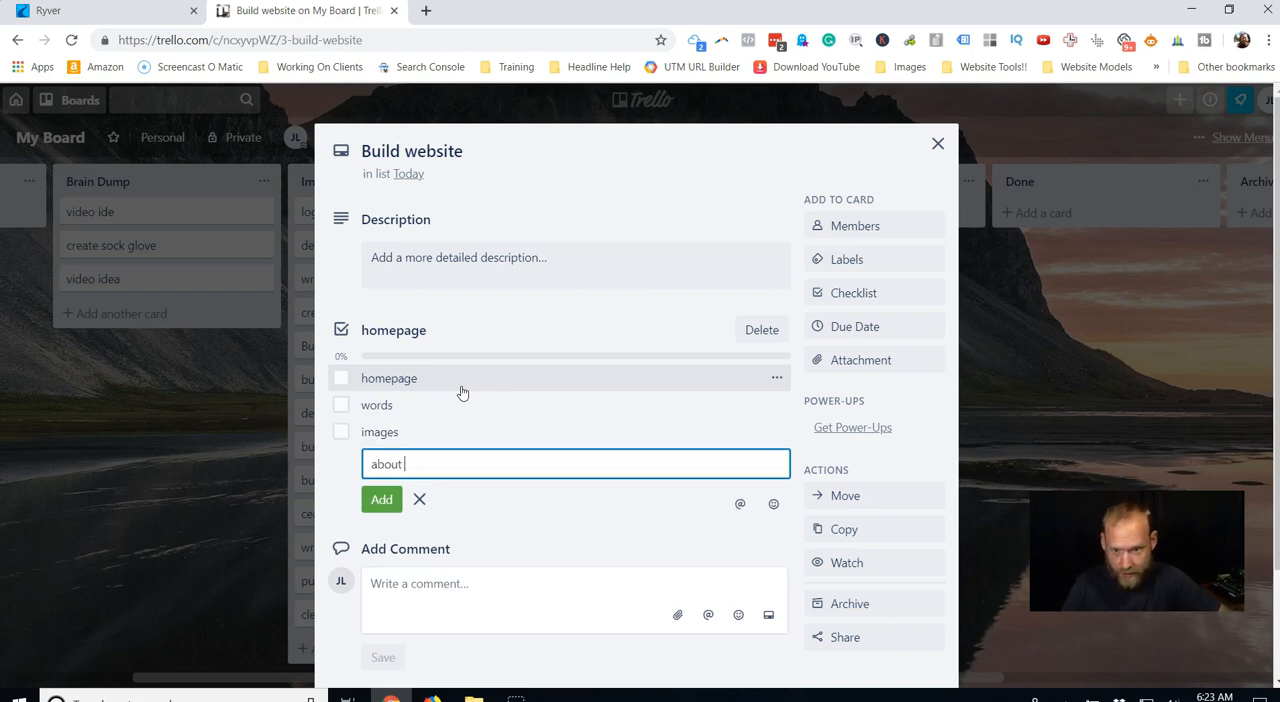
type("t")
key("Return")
type("blog")
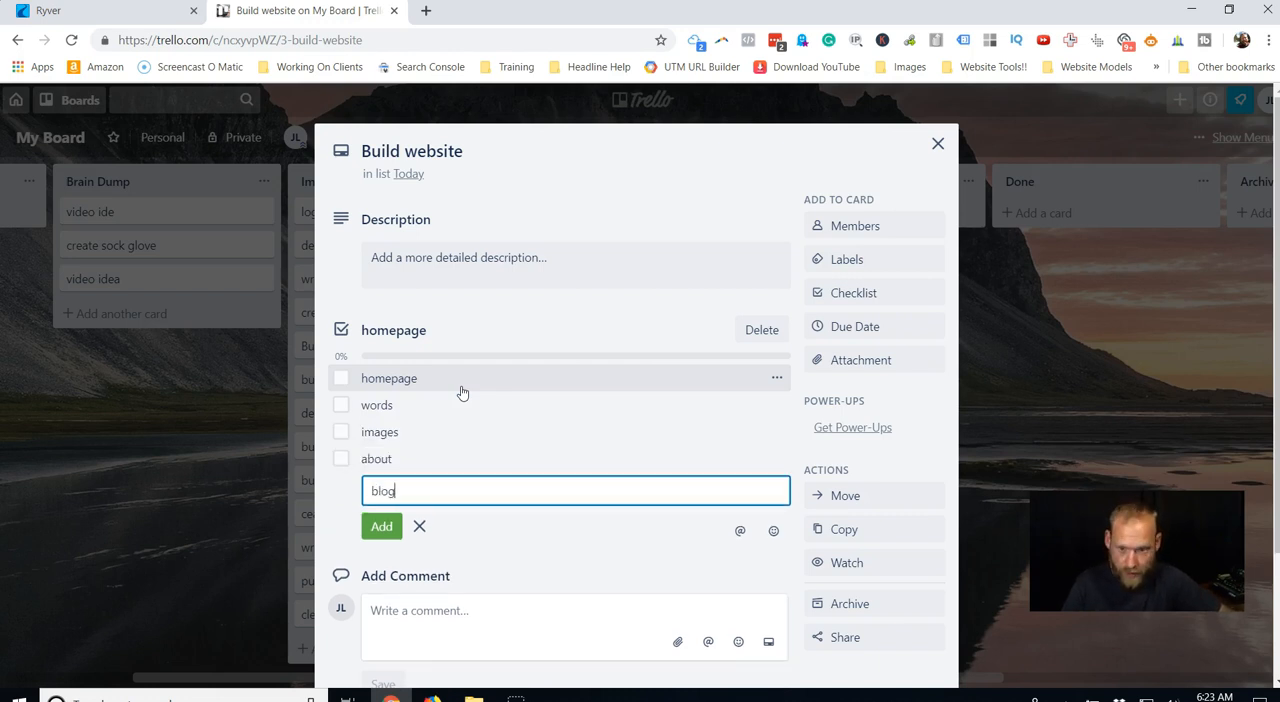
key("Return")
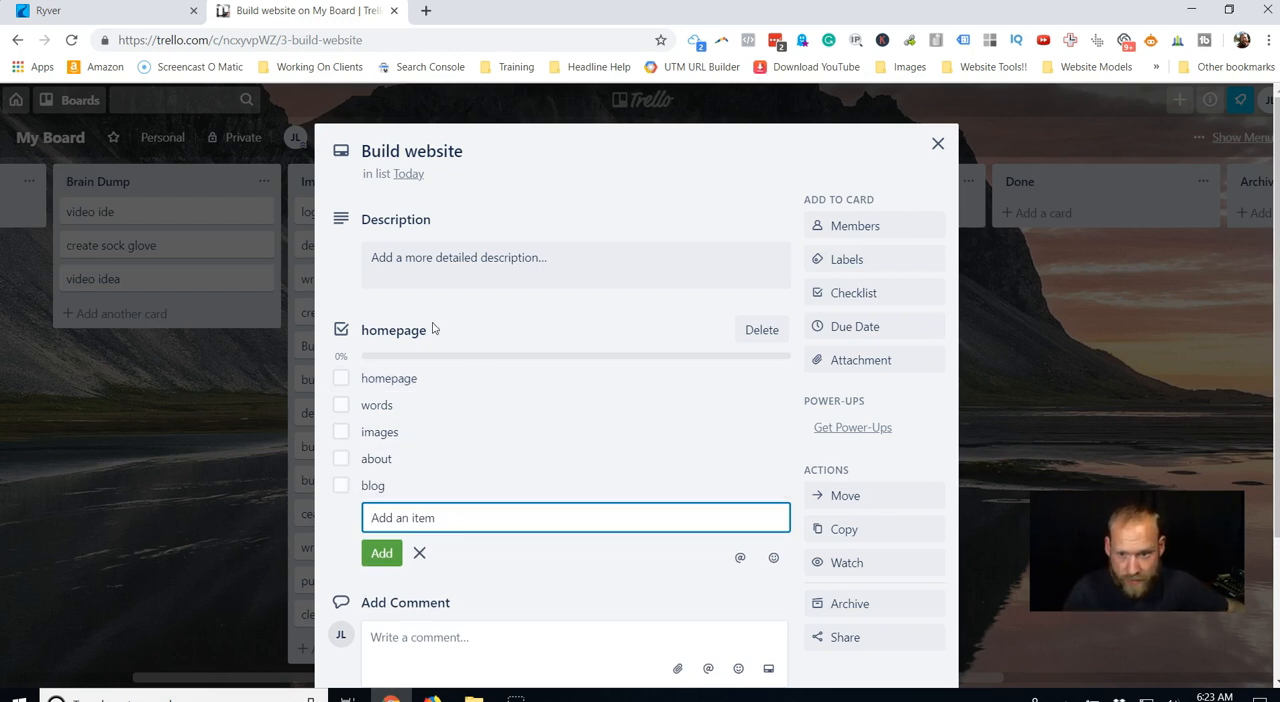
left_click(937, 146)
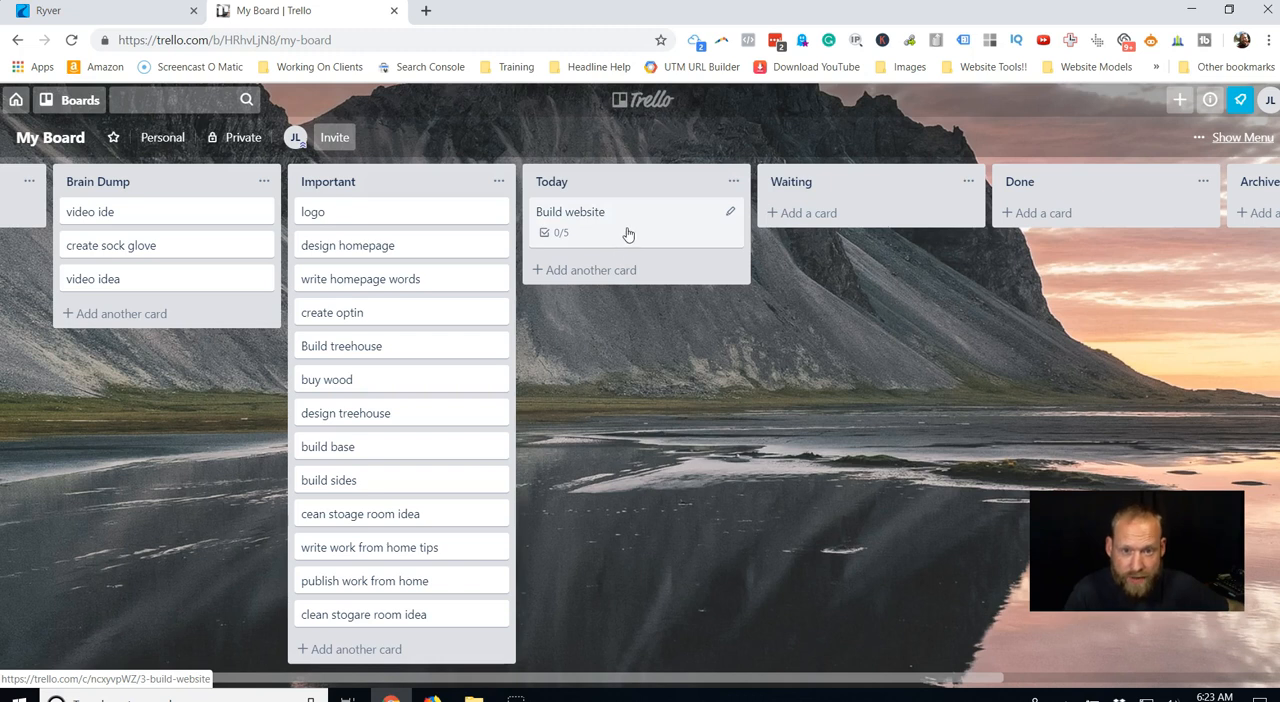
Return the Build website card to the Important list and move the logo and write homepage words cards to Today.
left_click_drag(630, 228, 383, 230)
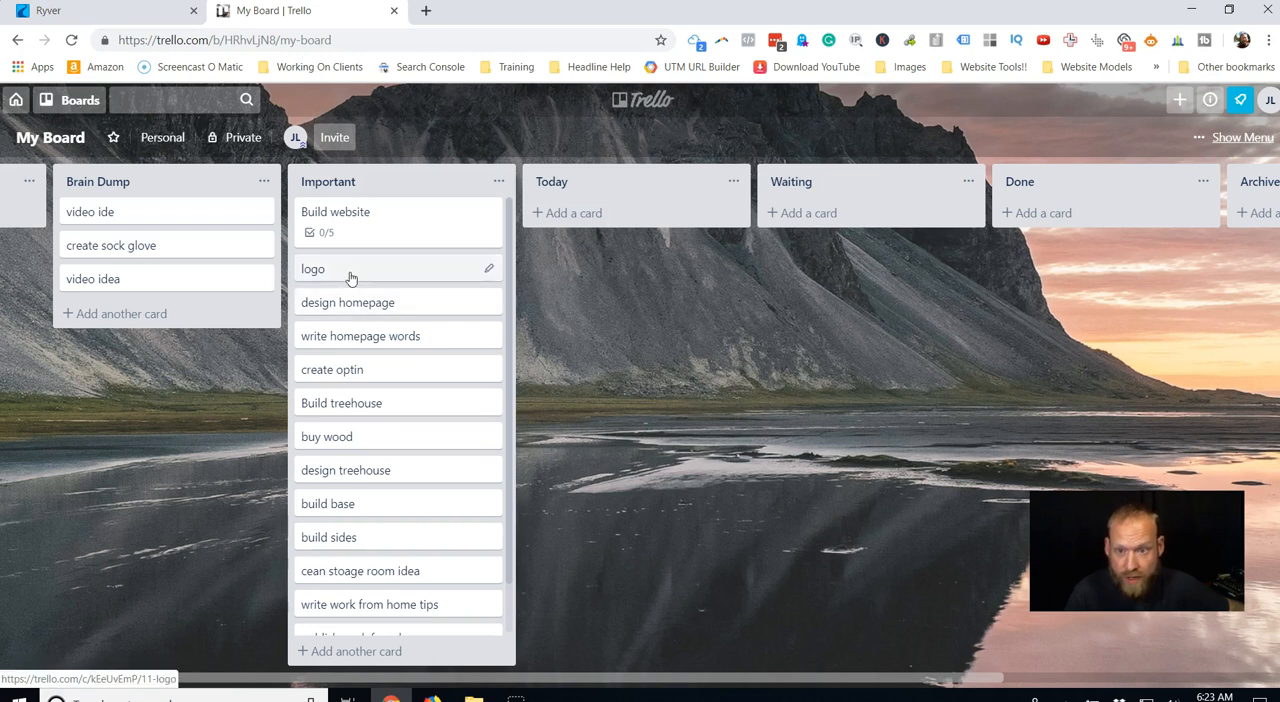
left_click_drag(450, 265, 575, 212)
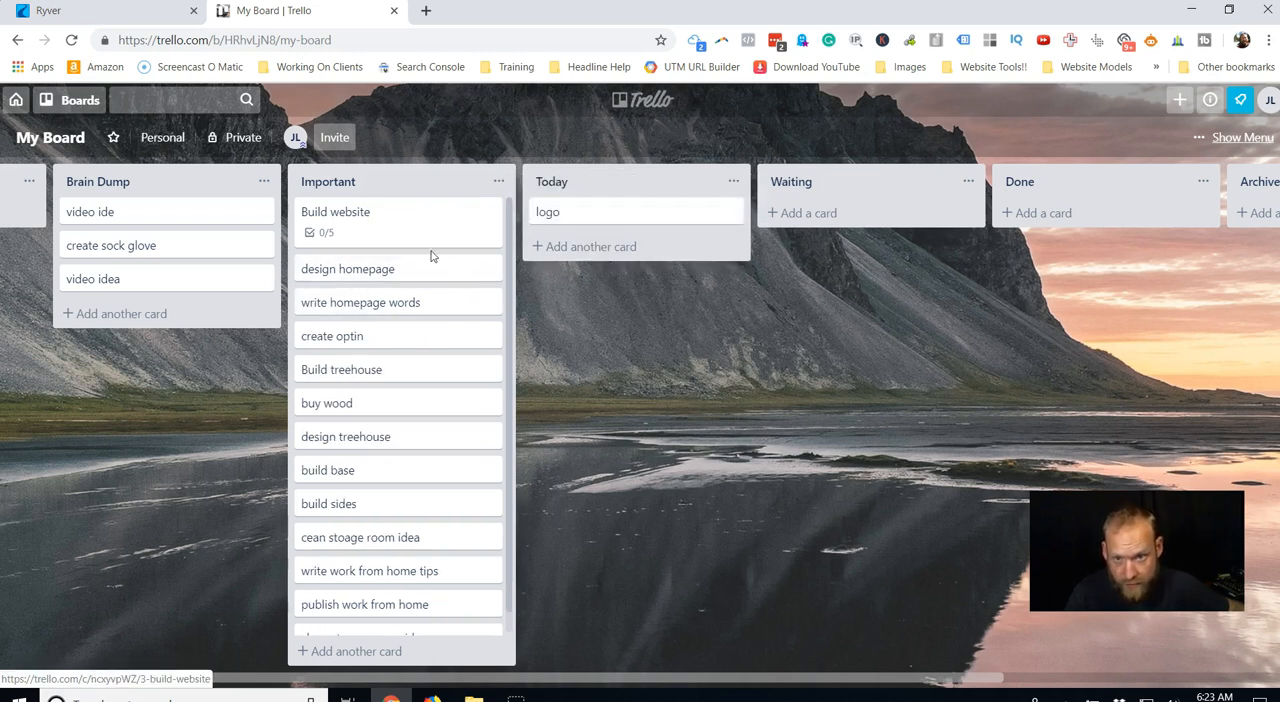
left_click_drag(440, 268, 522, 258)
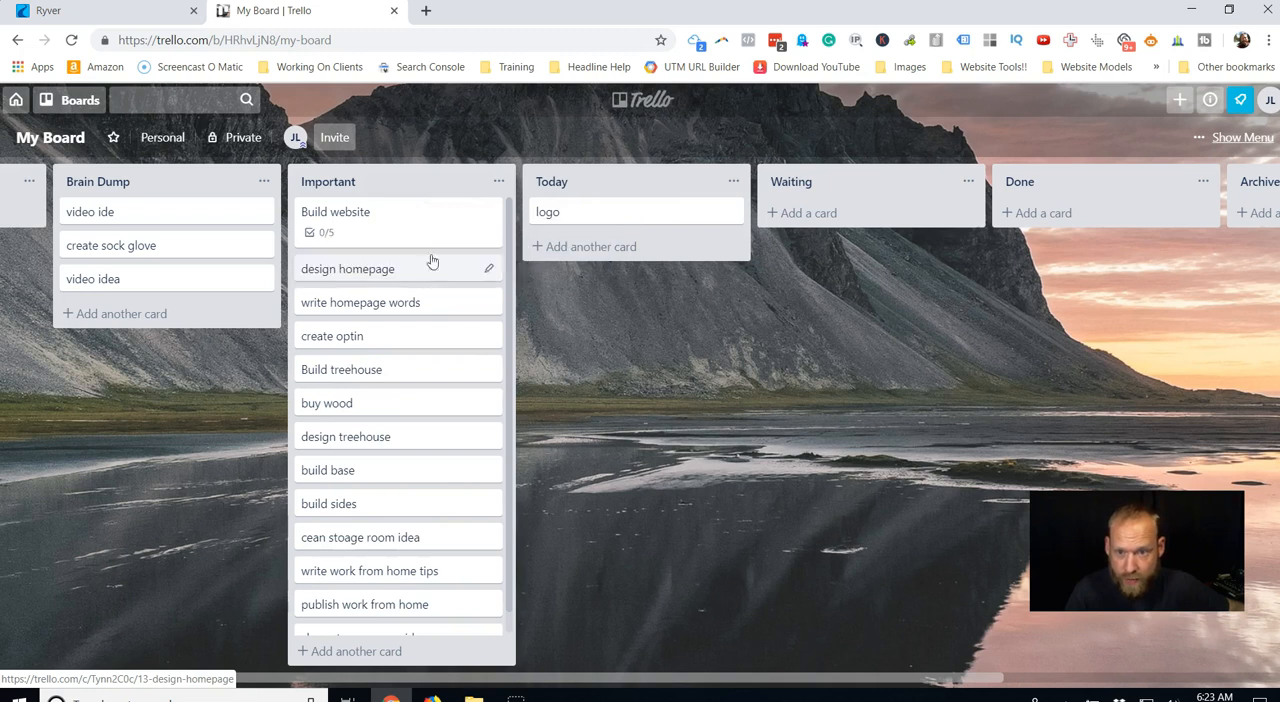
left_click_drag(416, 303, 562, 249)
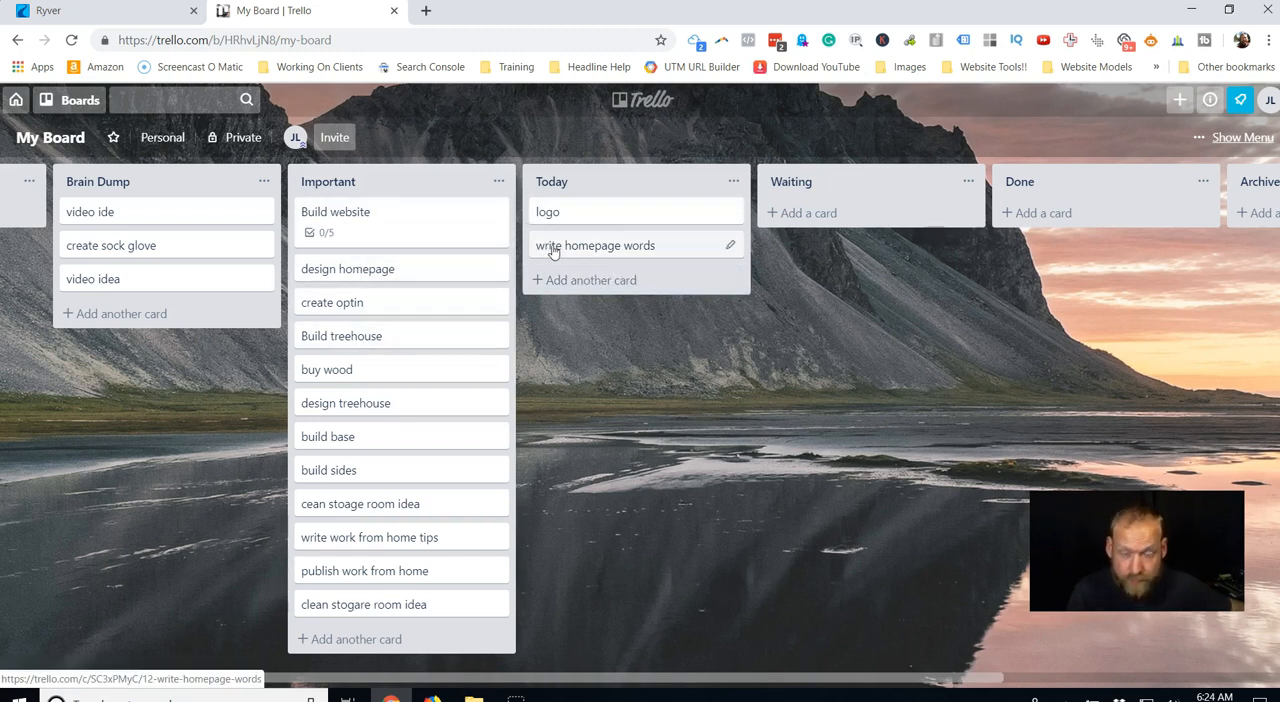
Move the logo card to the Waiting list and the write homepage words card to Done.
left_click_drag(593, 222, 770, 205)
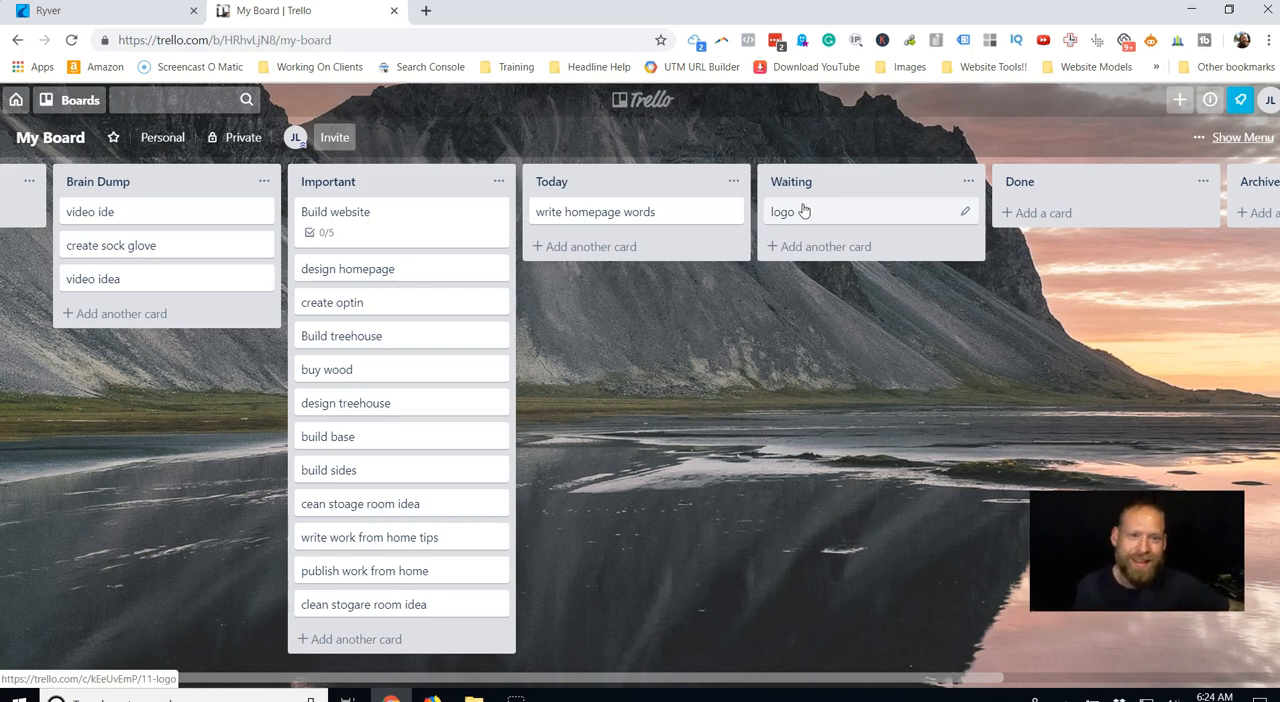
left_click_drag(651, 211, 1100, 200)
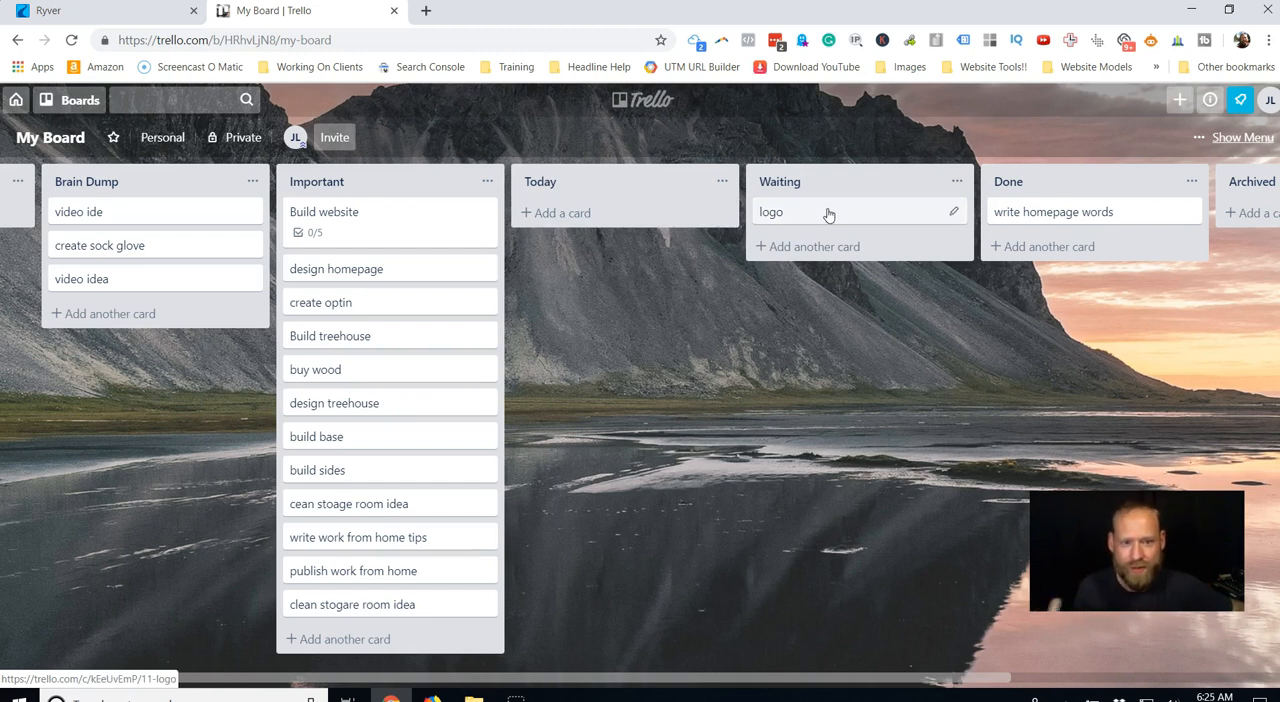
Bring the logo and design homepage cards into Today, and move them along with the create optin card to Done.
left_click_drag(755, 205, 594, 217)
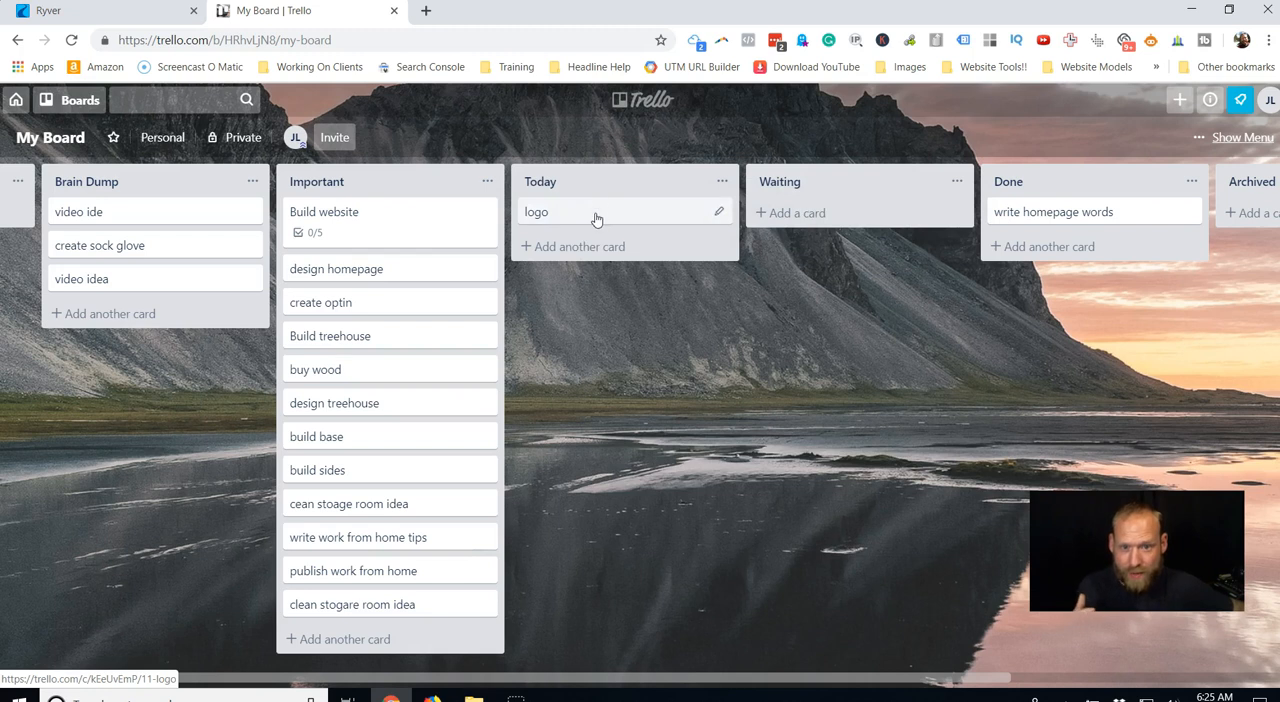
left_click_drag(392, 280, 571, 222)
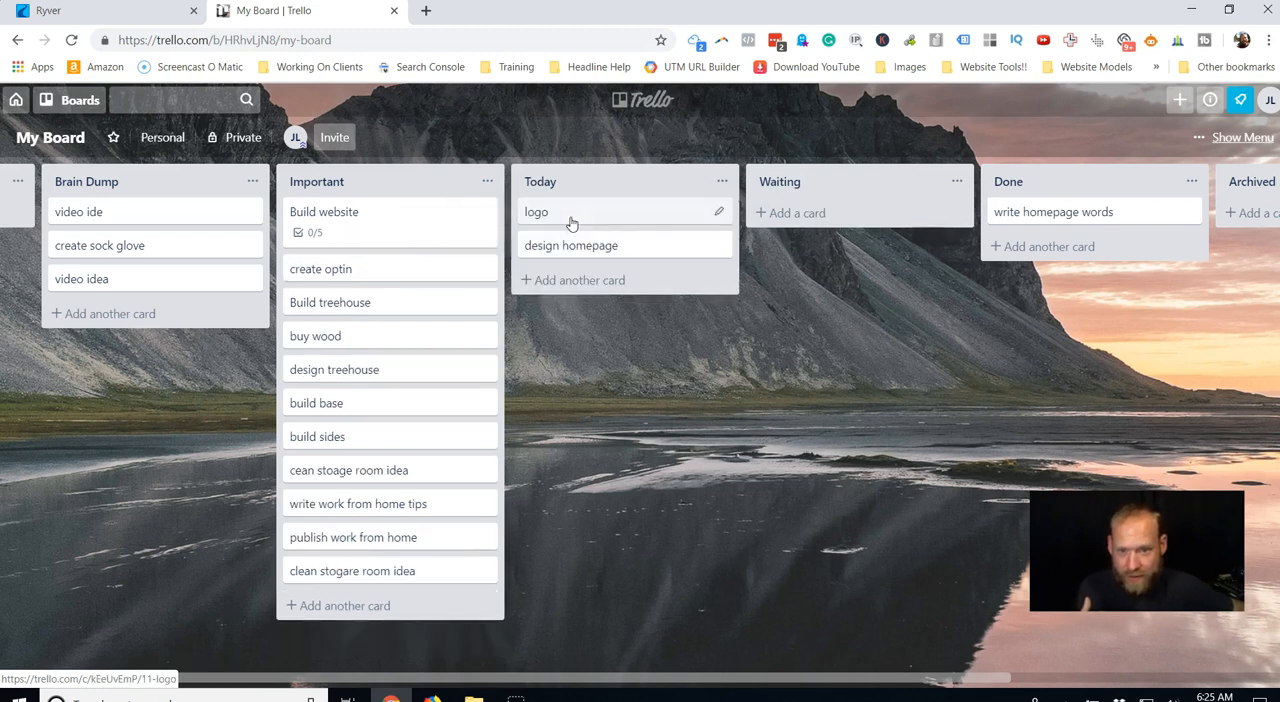
left_click_drag(407, 275, 1005, 238)
left_click_drag(611, 246, 985, 236)
left_click_drag(603, 212, 1070, 236)
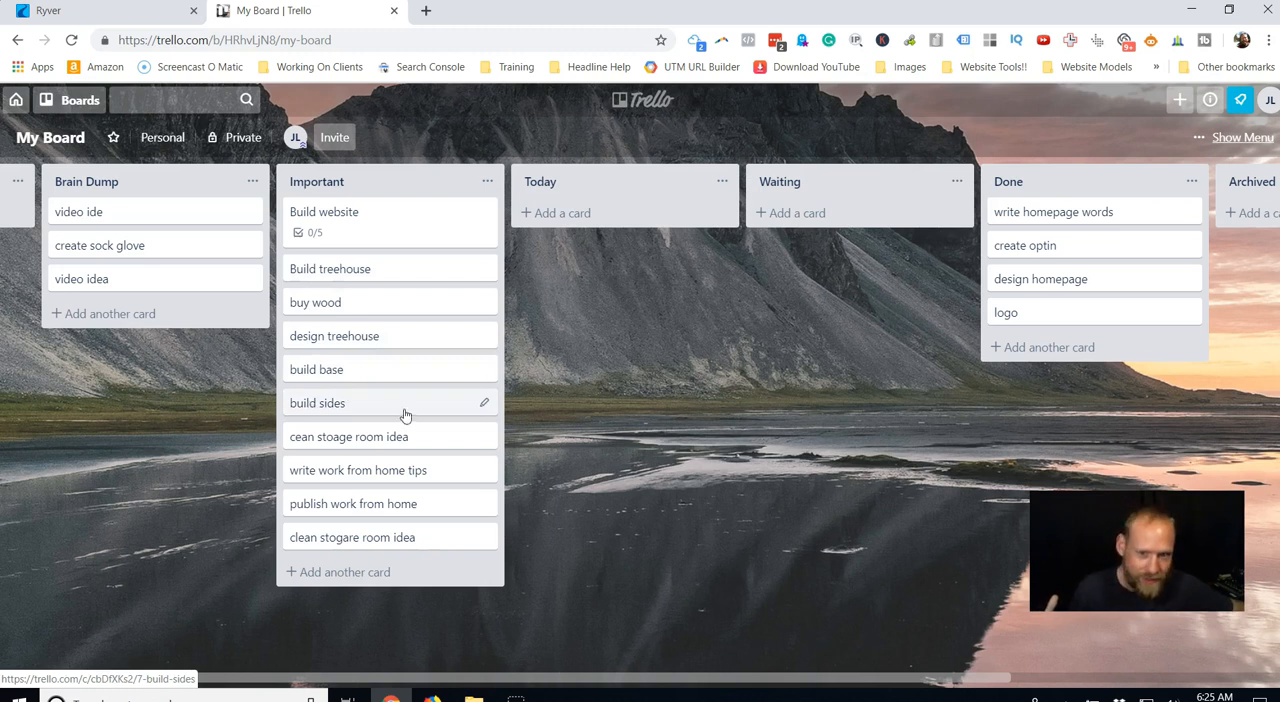
Move the buy wood and design treehouse cards from Important to Today and on to Done.
left_click_drag(371, 304, 610, 205)
left_click_drag(386, 303, 597, 197)
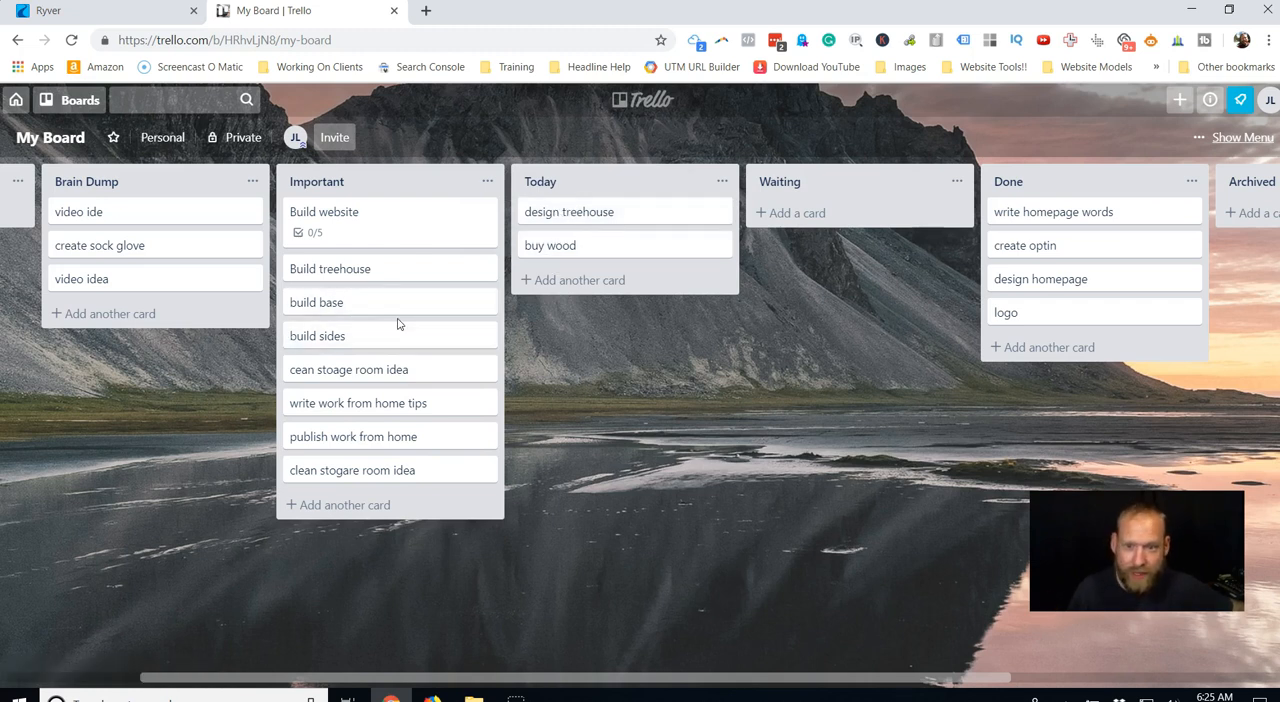
left_click_drag(612, 214, 1050, 212)
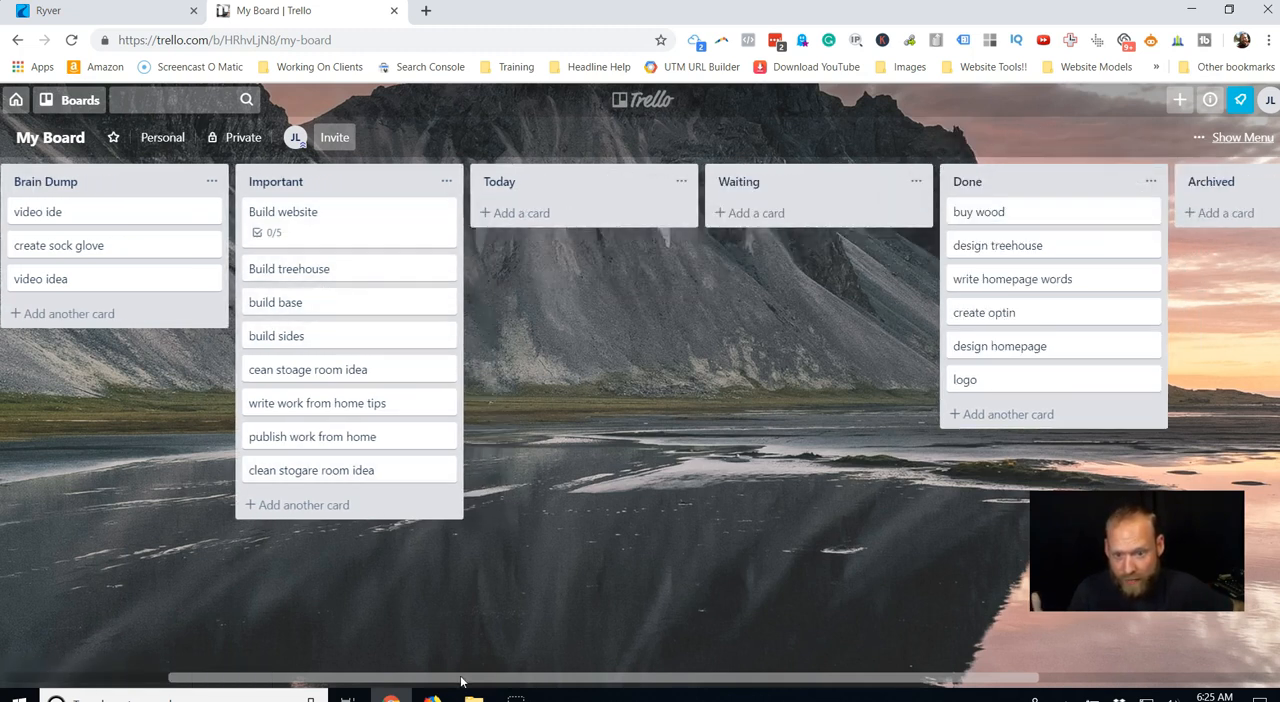
Move the build base and build sides cards from Important to Today and on to Done.
left_click_drag(464, 680, 374, 677)
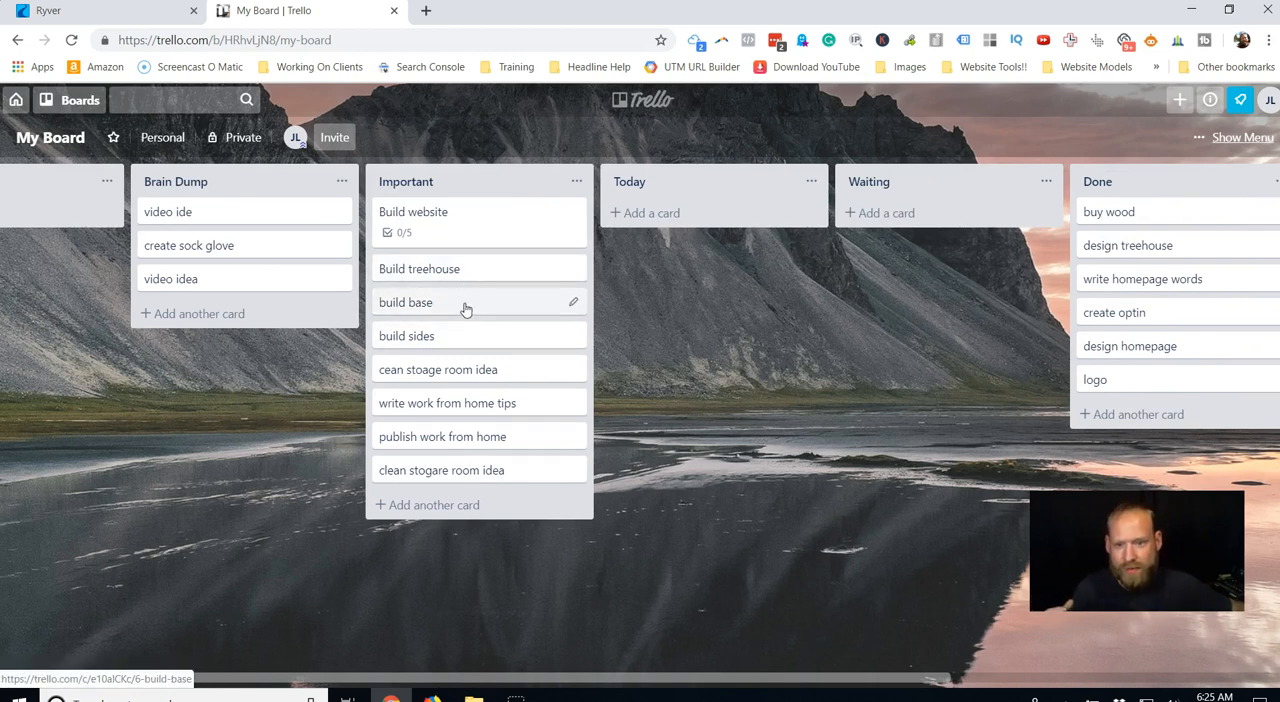
left_click_drag(463, 305, 655, 225)
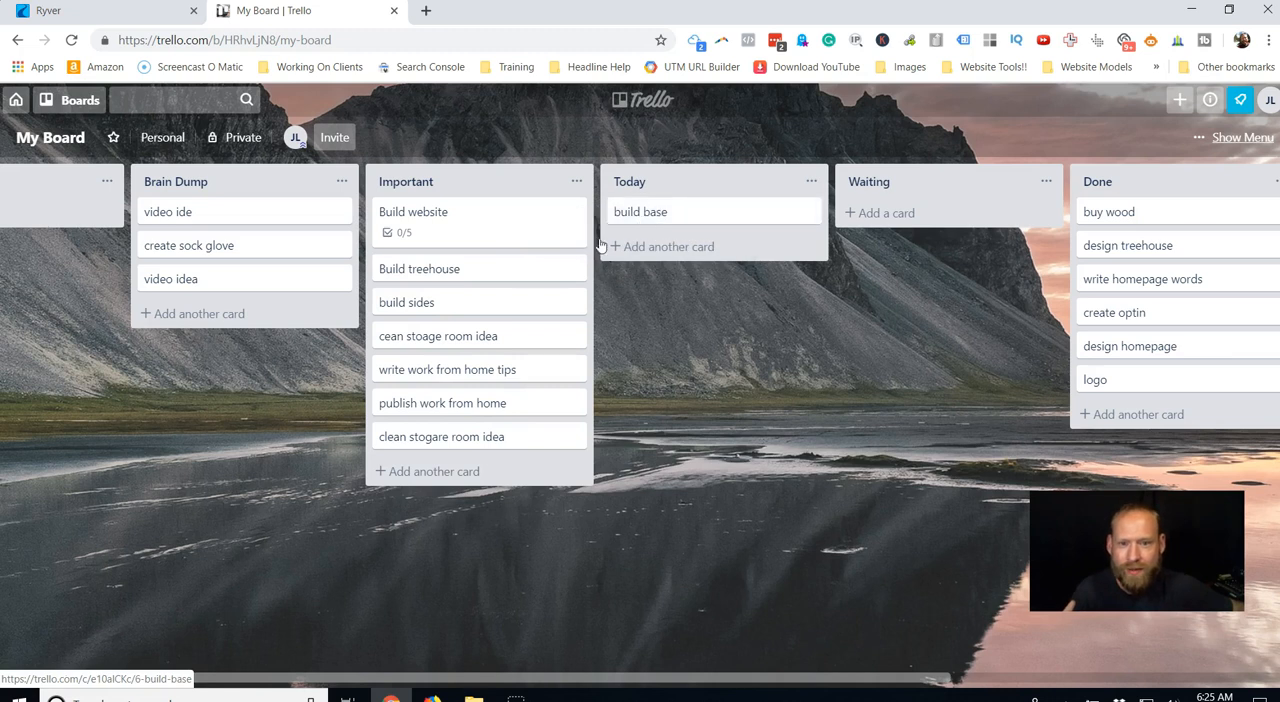
left_click_drag(457, 317, 640, 255)
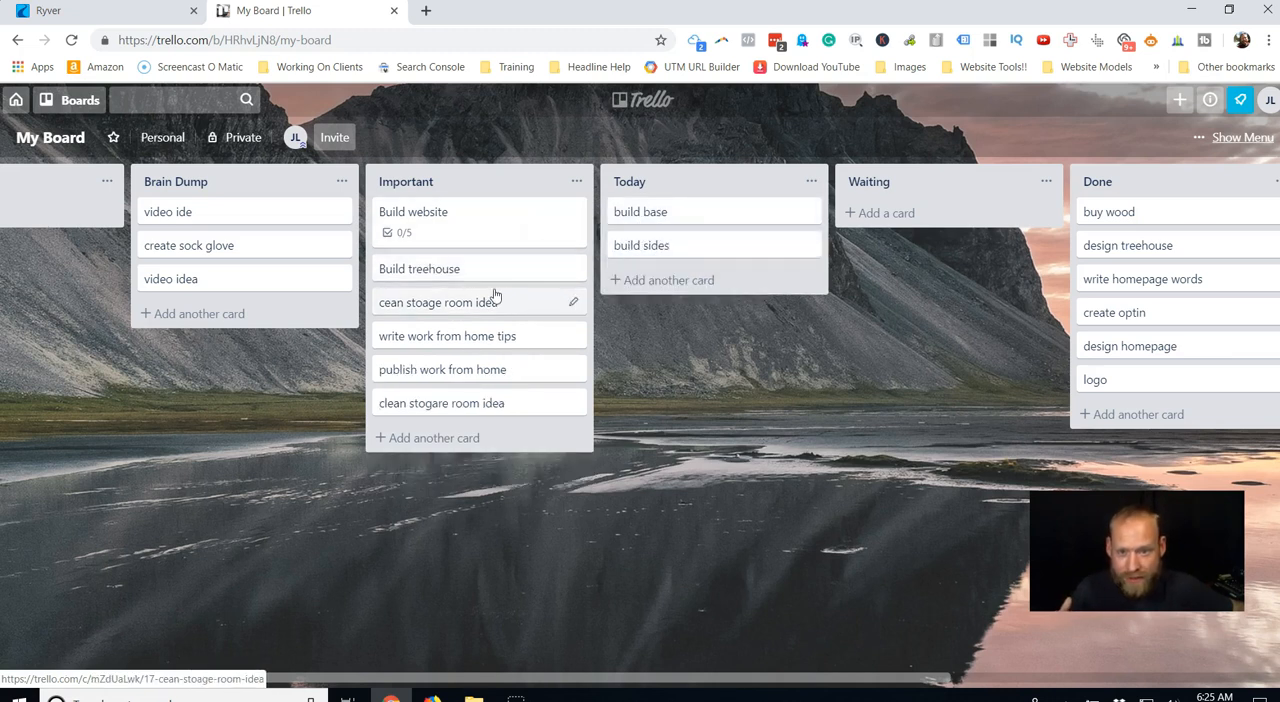
left_click_drag(505, 680, 612, 680)
left_click_drag(590, 214, 1000, 280)
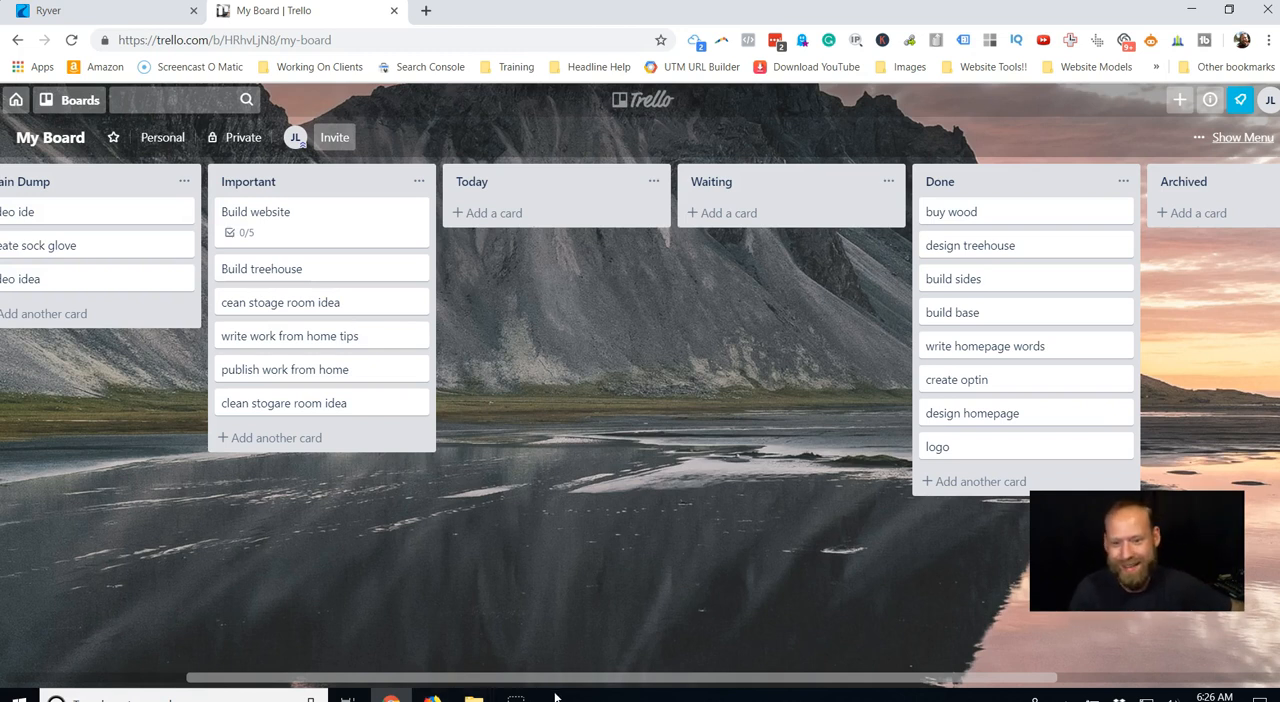
left_click_drag(556, 680, 402, 680)
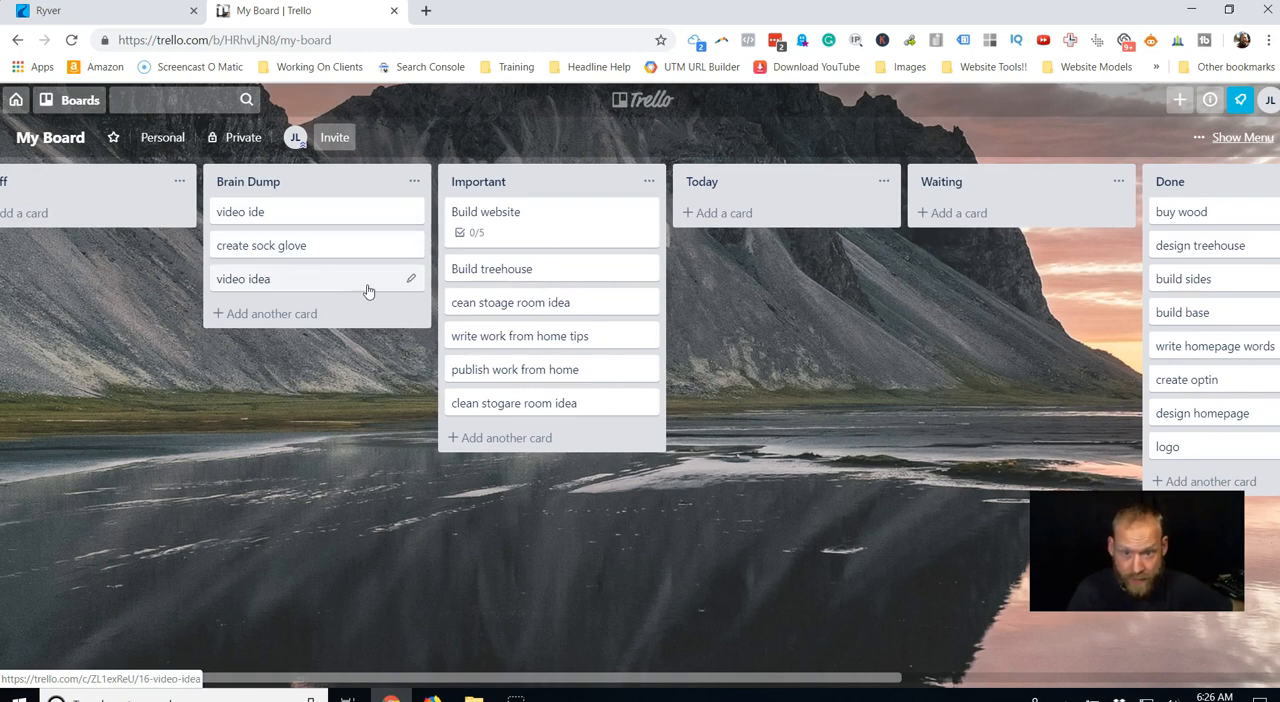
Move the write work from home tips, cean stoage room idea and clean stogare room idea cards from Important to Brain Dump.
left_click(282, 314)
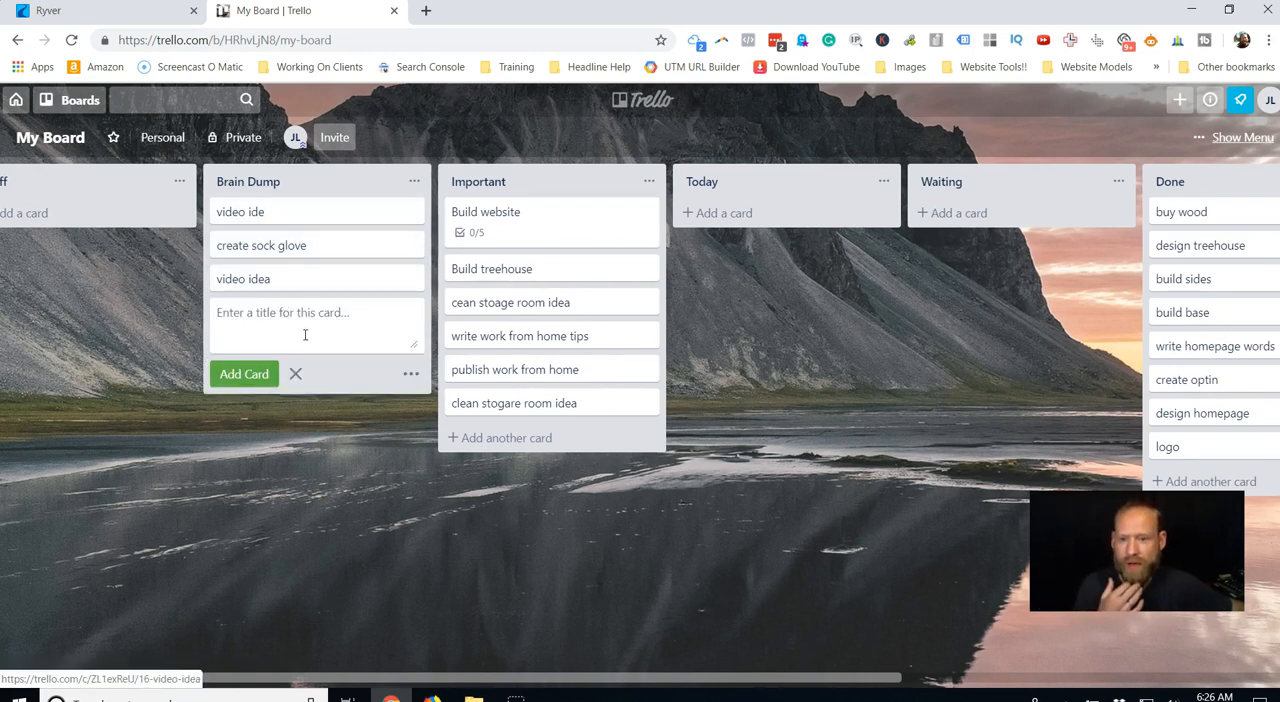
left_click_drag(514, 343, 296, 318)
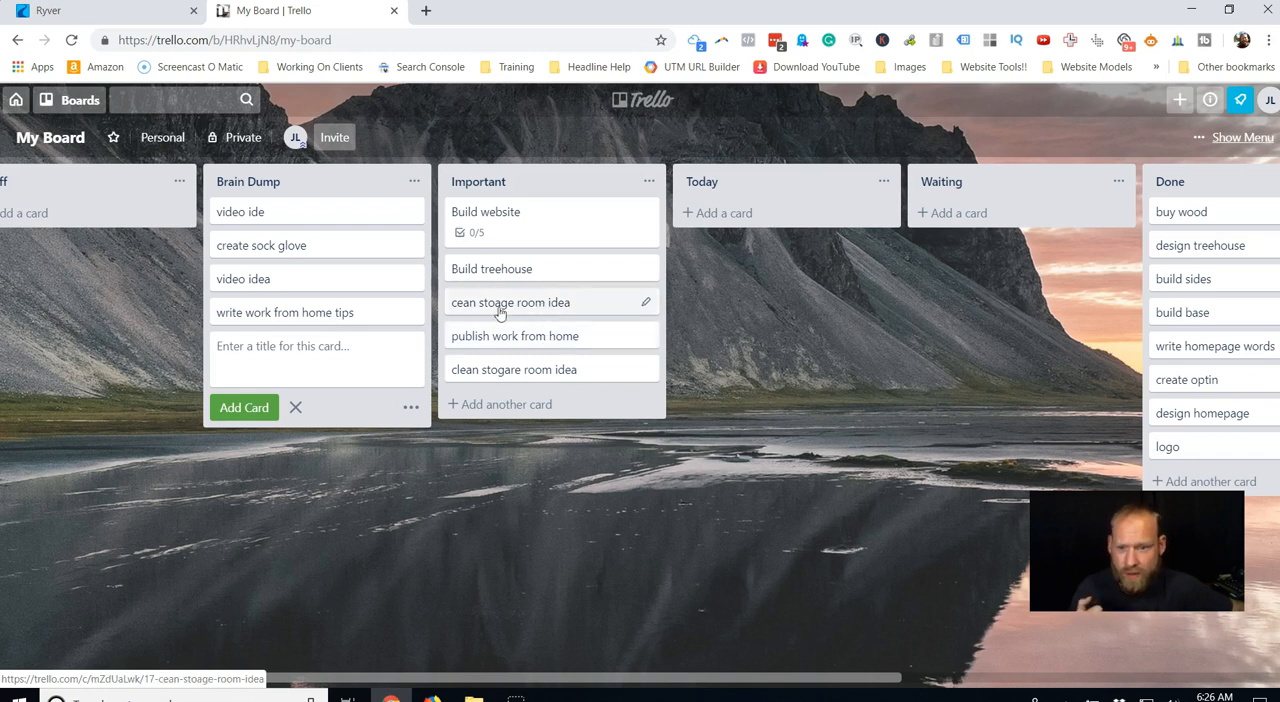
left_click_drag(500, 306, 300, 343)
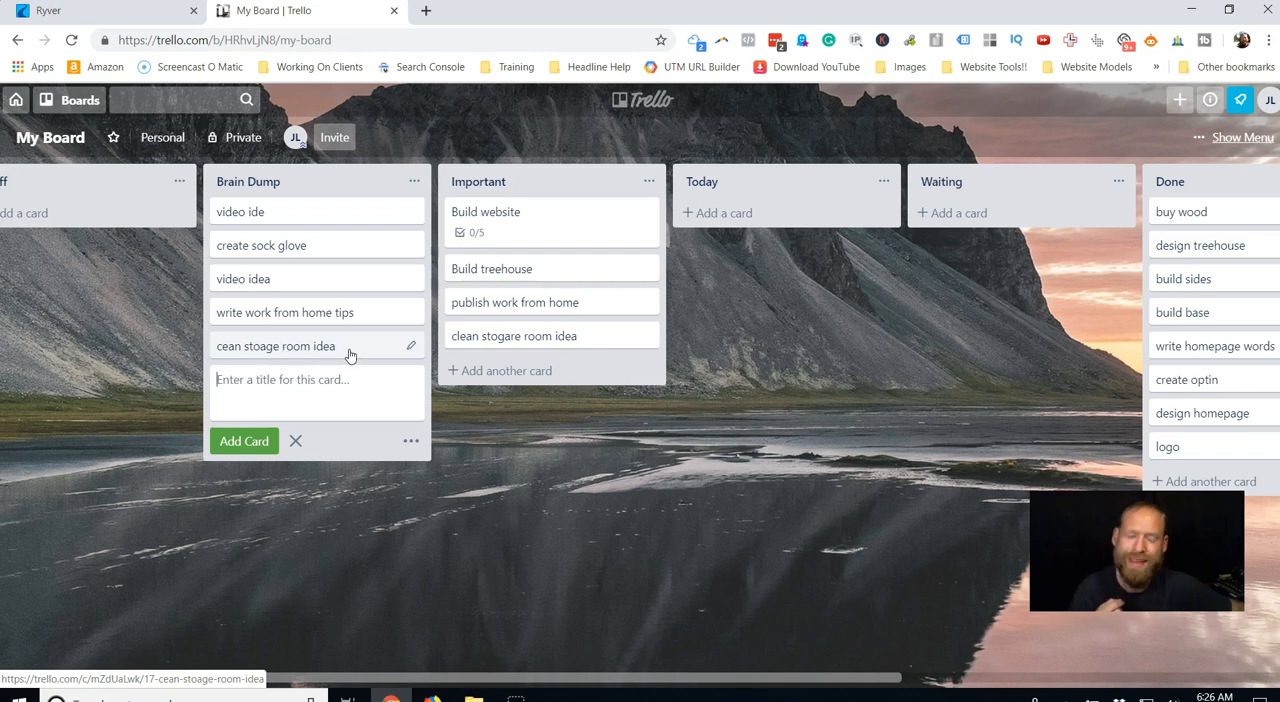
left_click_drag(540, 343, 340, 350)
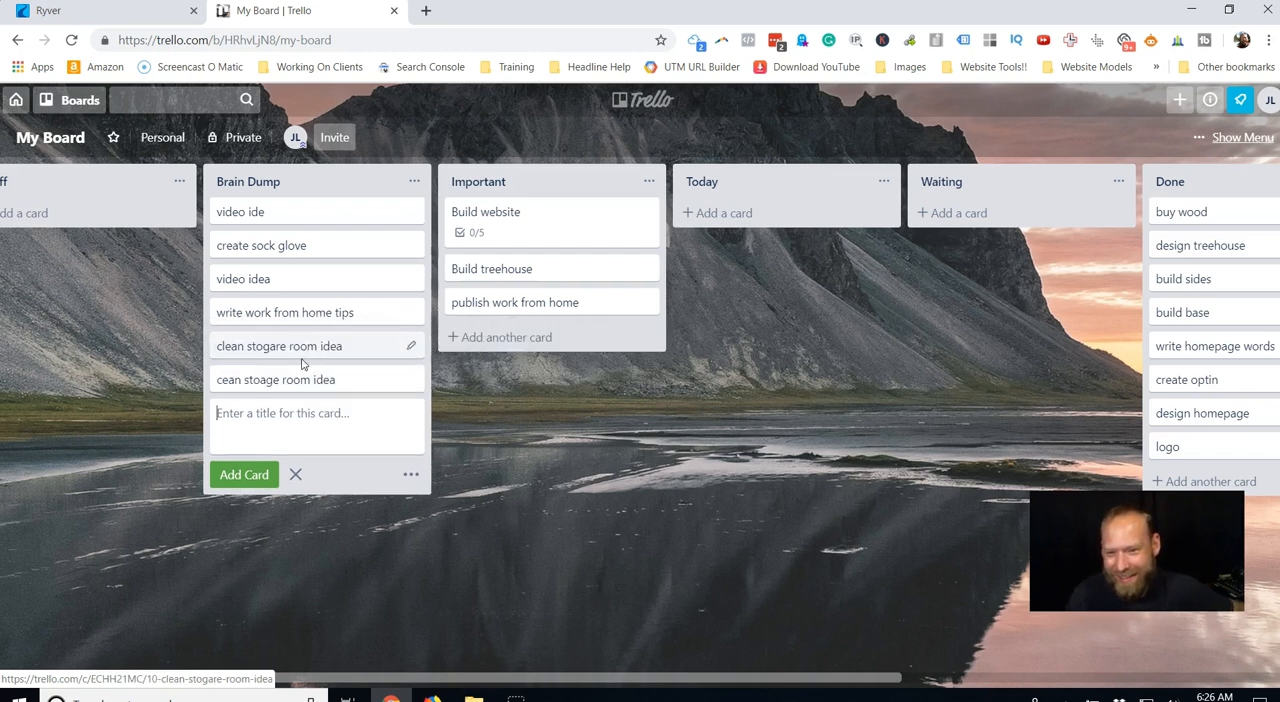
Archive the duplicate cean stoage room idea card in the Brain Dump list.
left_click(390, 375)
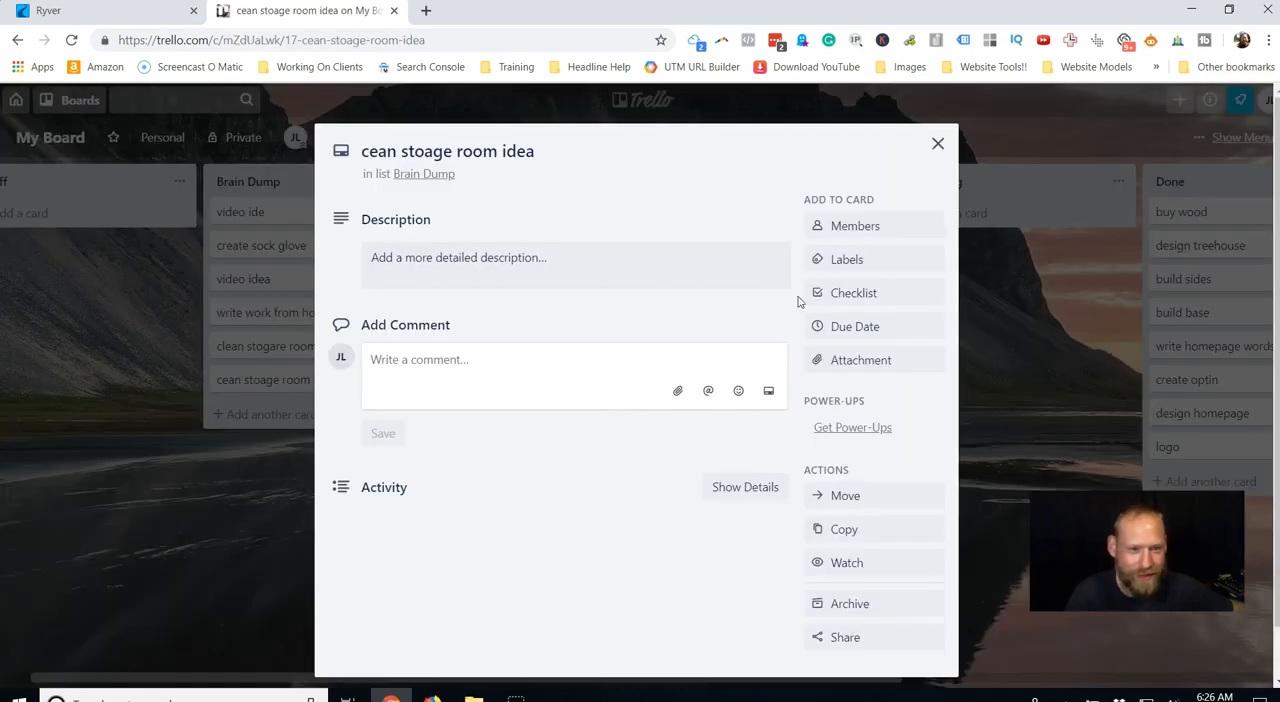
key("c")
left_click(938, 145)
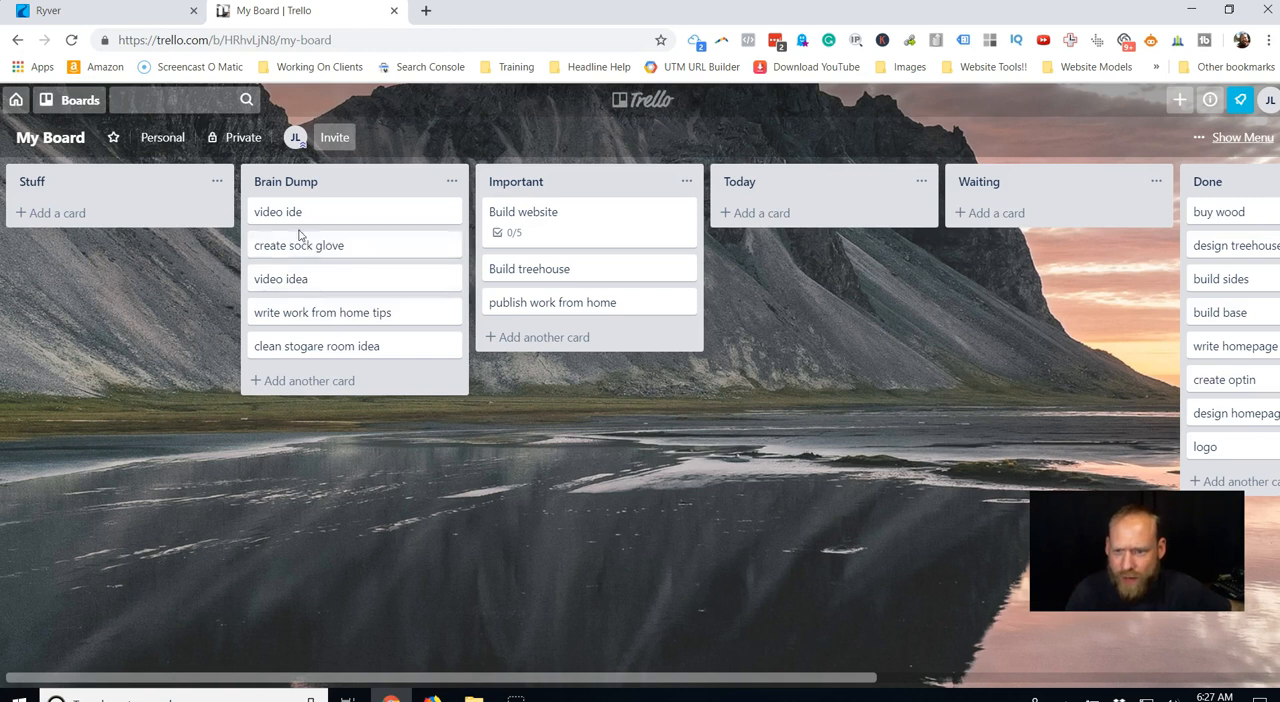
Add a card titled "podcast template" to the Stuff list.
left_click(58, 213)
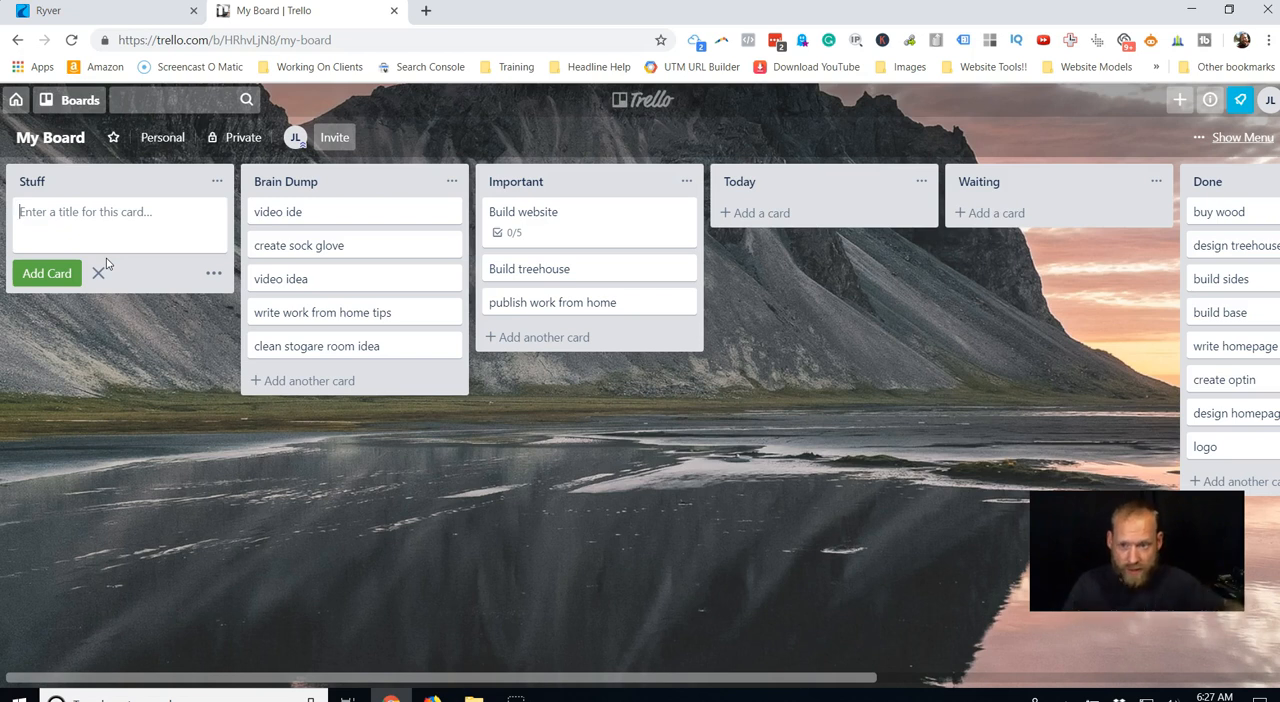
type("podcast ")
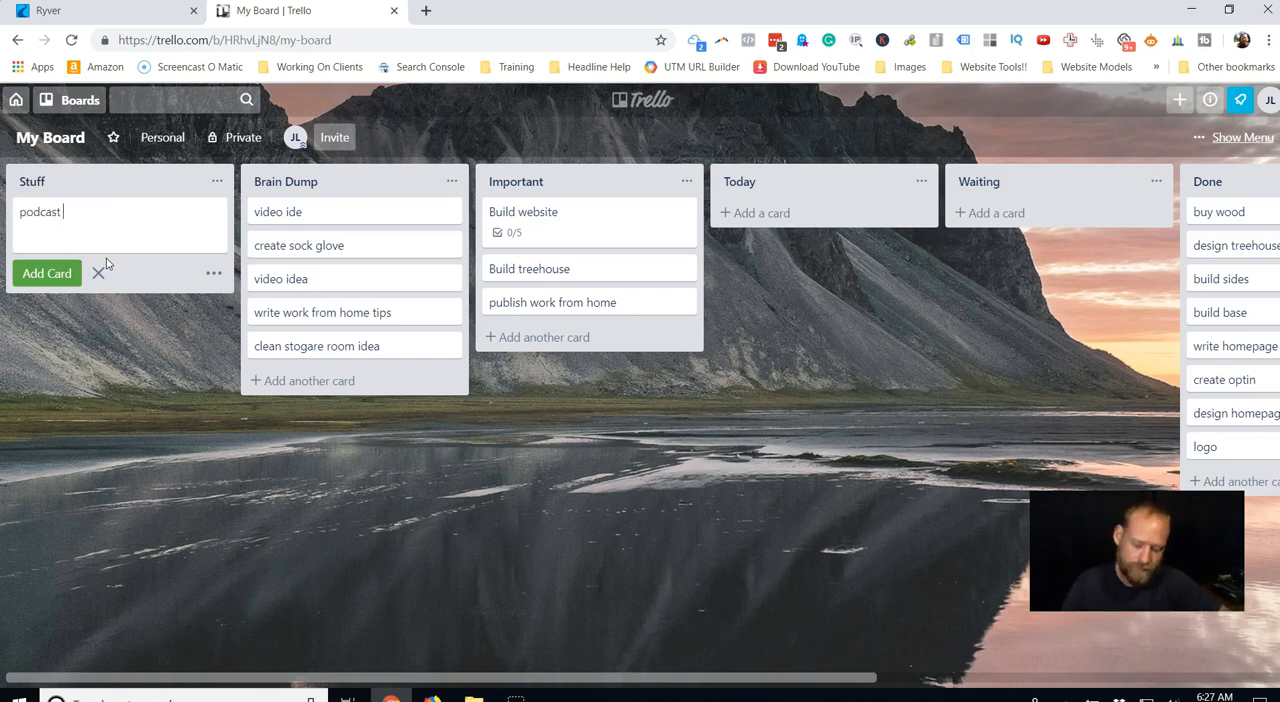
type("template")
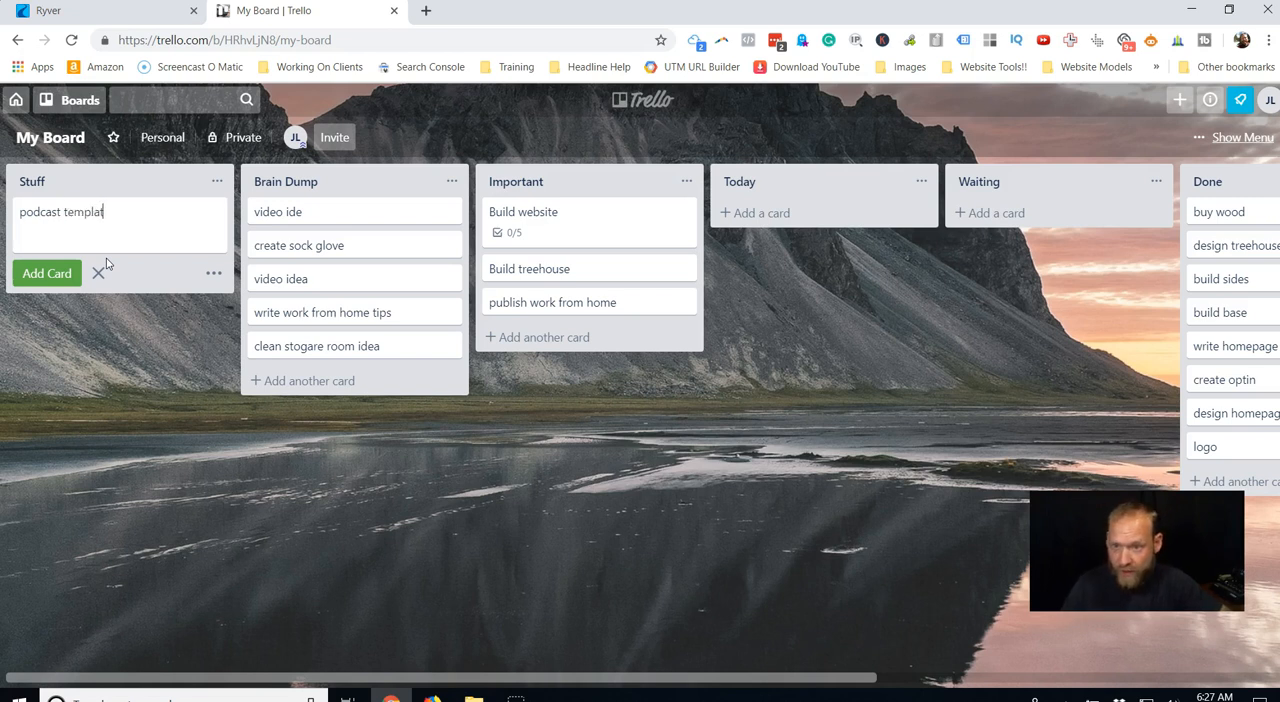
key("Return")
Start a description on the podcast template card with the line "album title - 417 local storier".
left_click(131, 212)
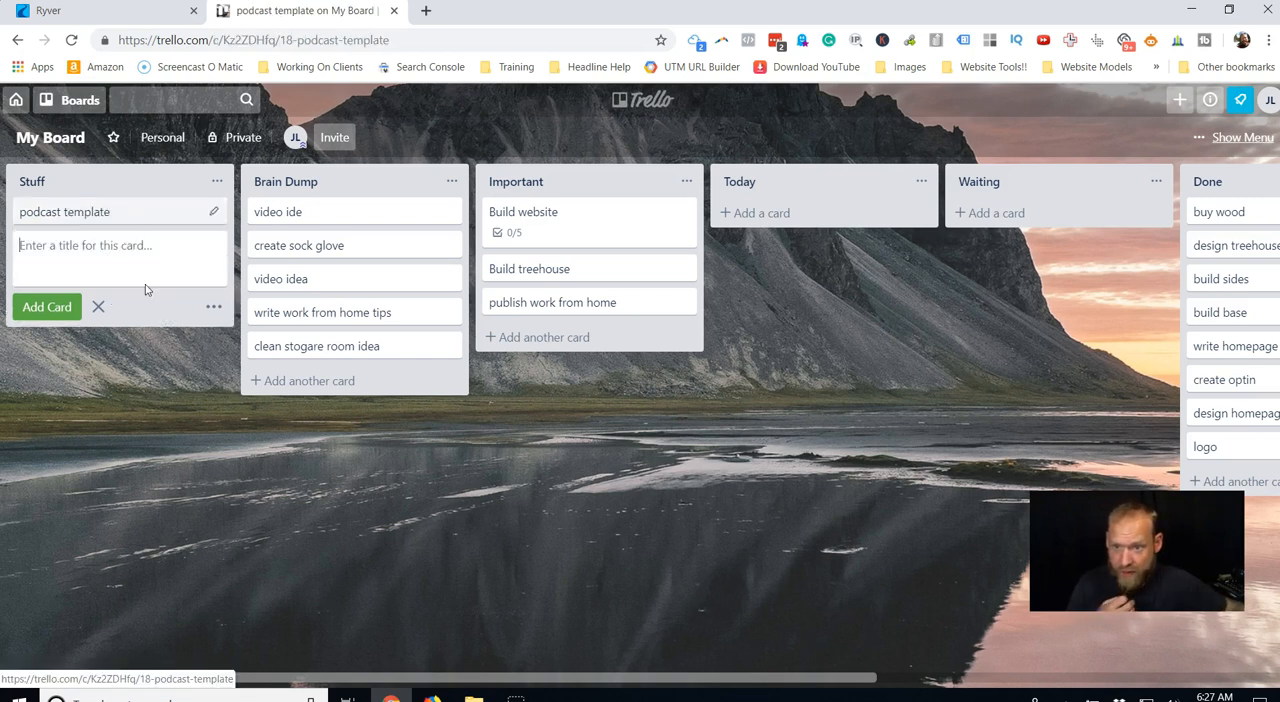
left_click(424, 263)
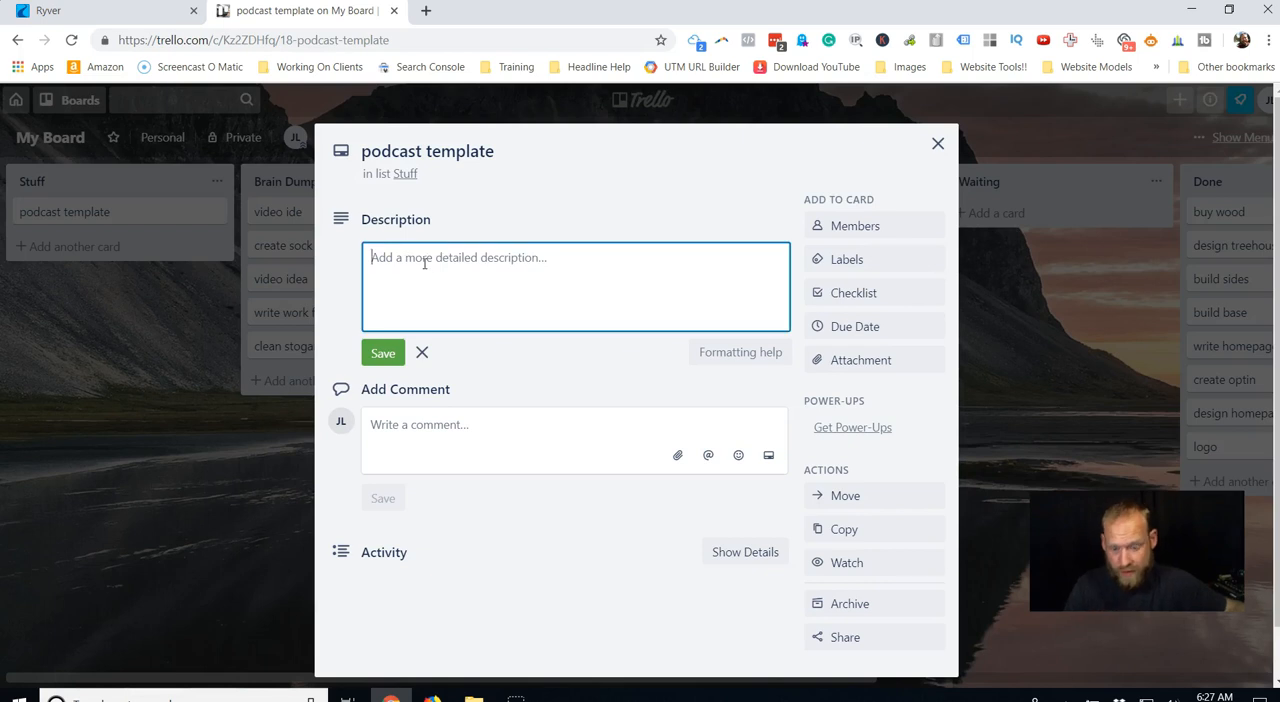
type("albu")
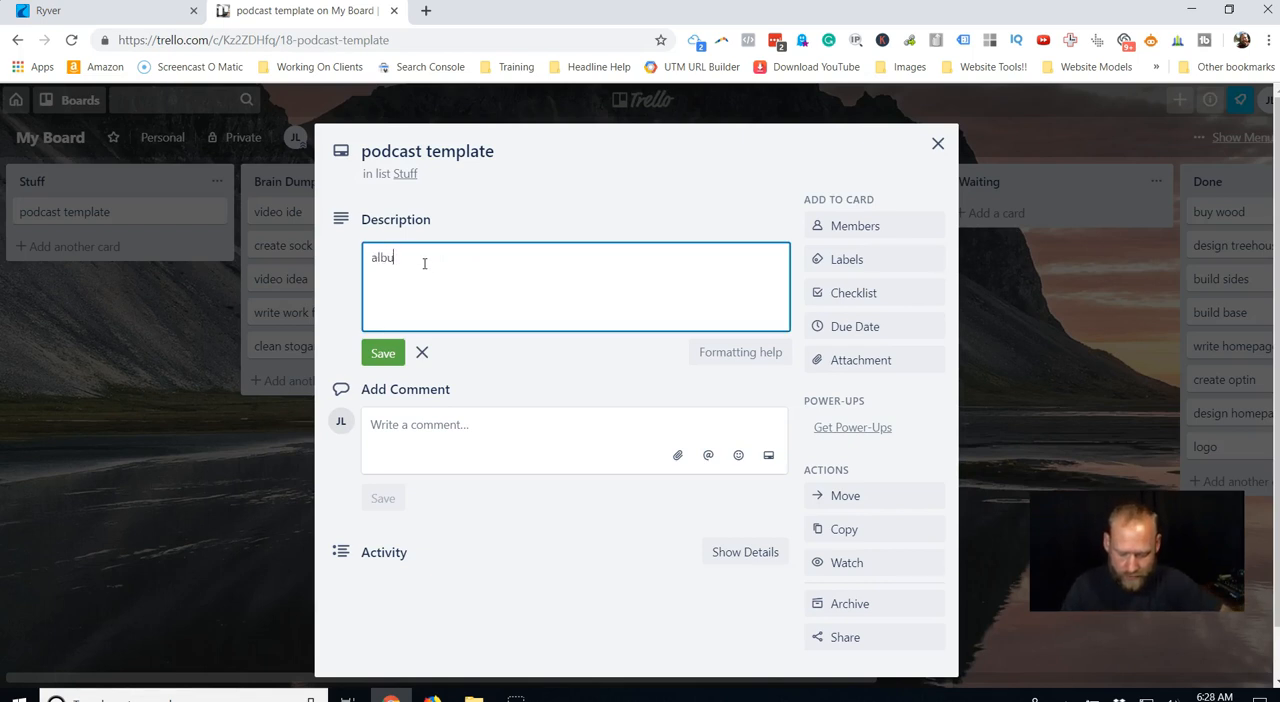
type("m title")
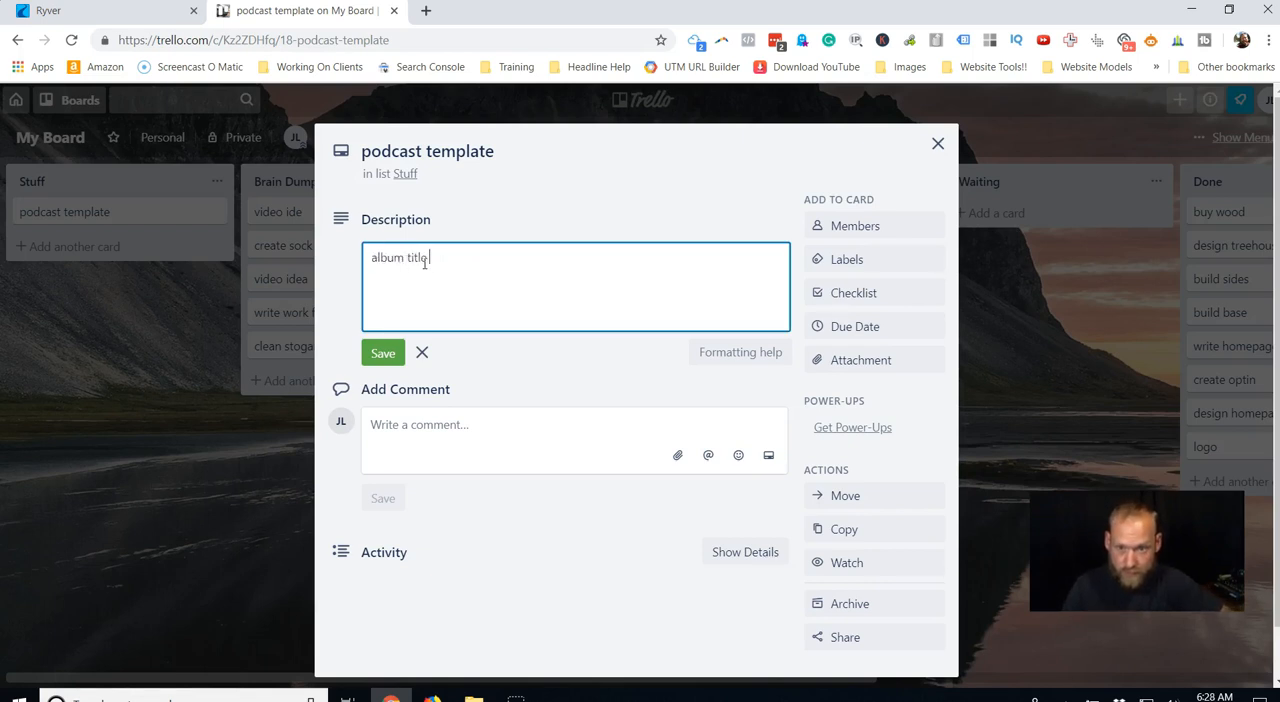
type(" - 417 ")
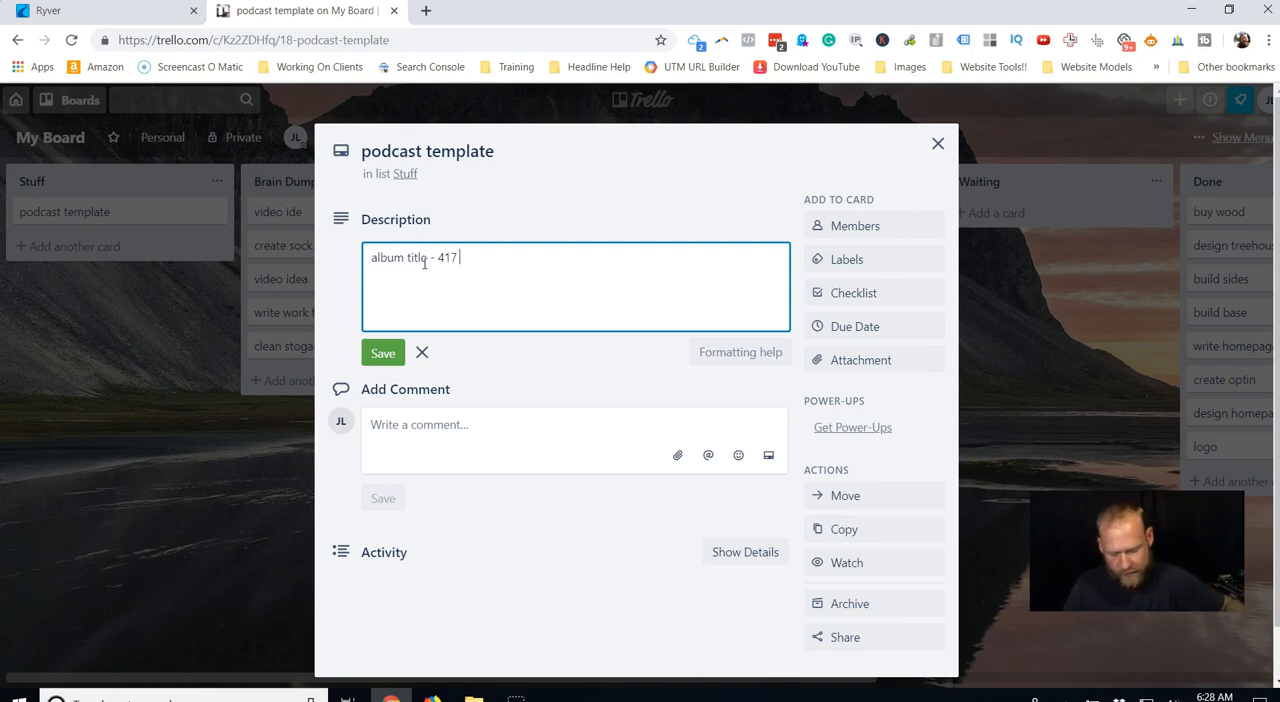
type("locaqkl")
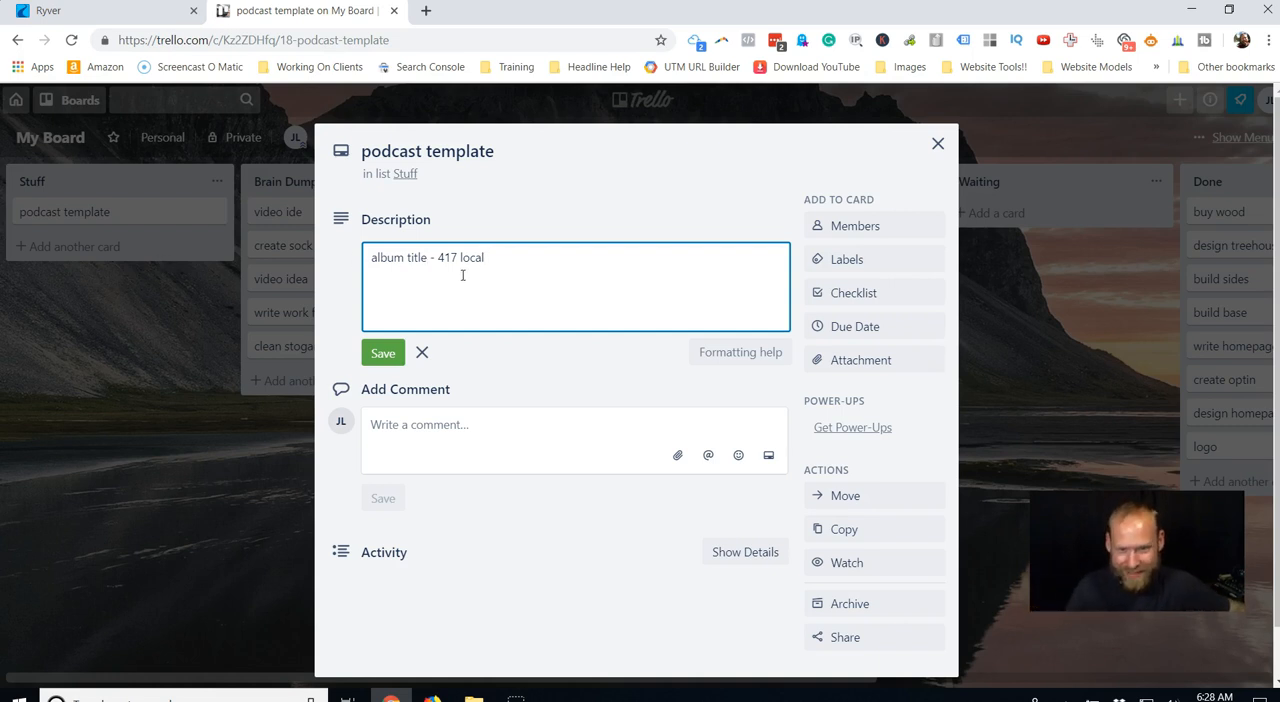
type("s")
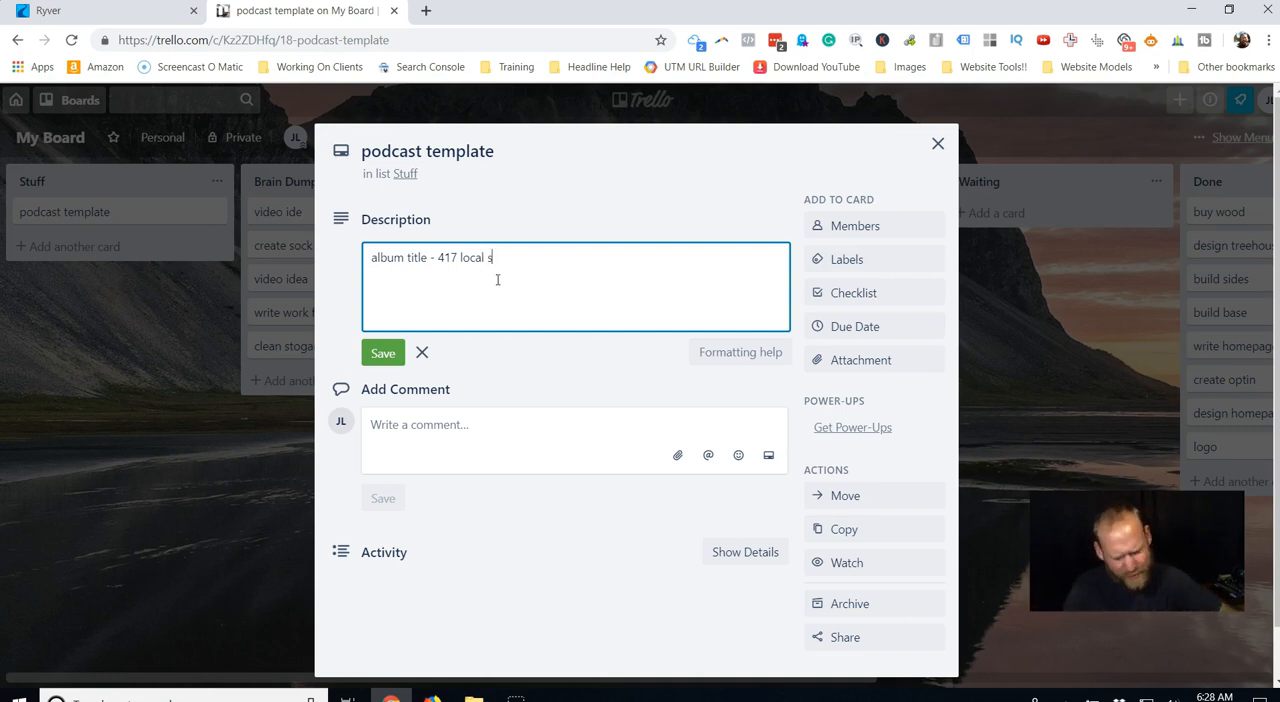
type("torier")
key("Return")
Add the lines "artist 0 417 ;local" and "descr" to the description draft, and close the card without saving.
type("artist 0 417 ;loca")
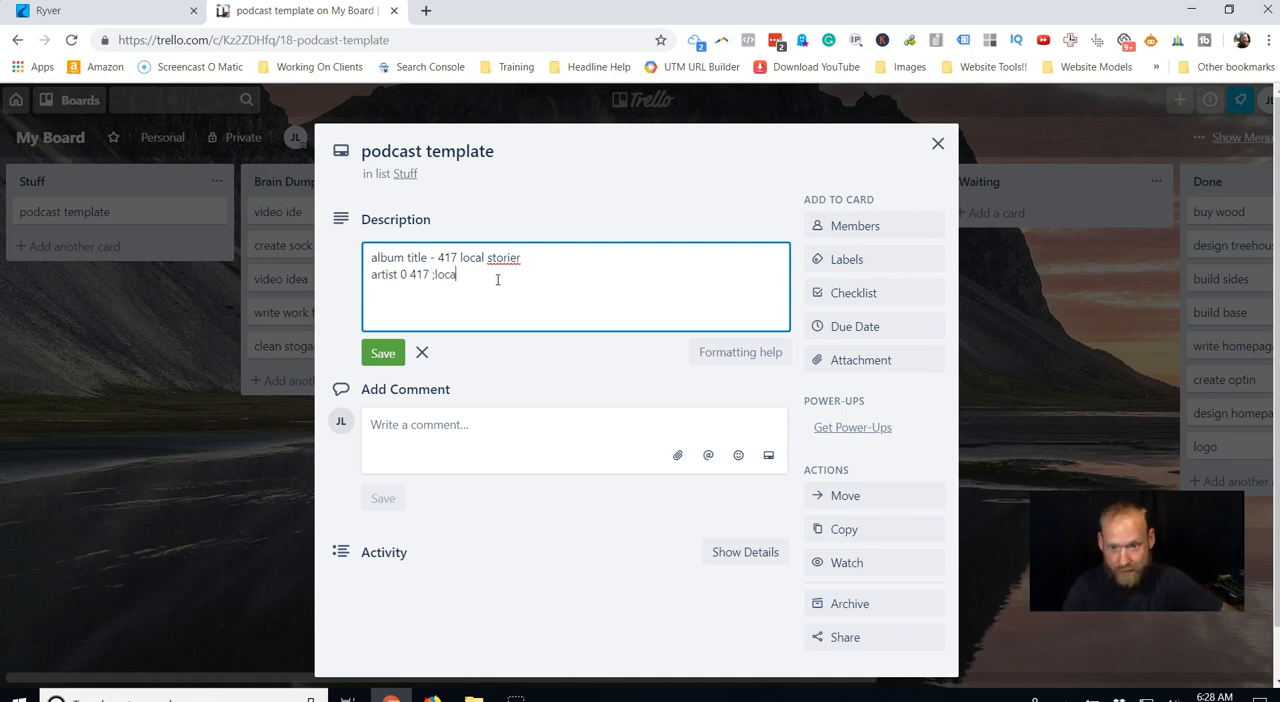
type("l")
key("Return")
type("descr")
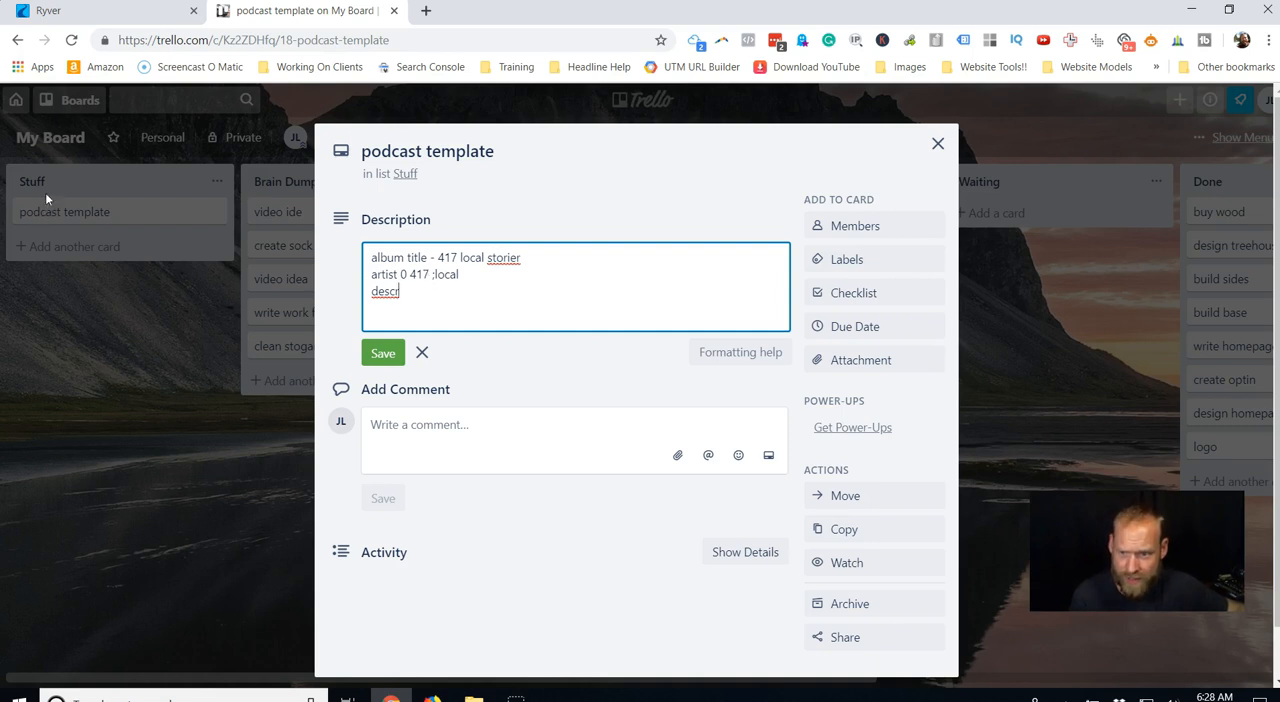
left_click(937, 145)
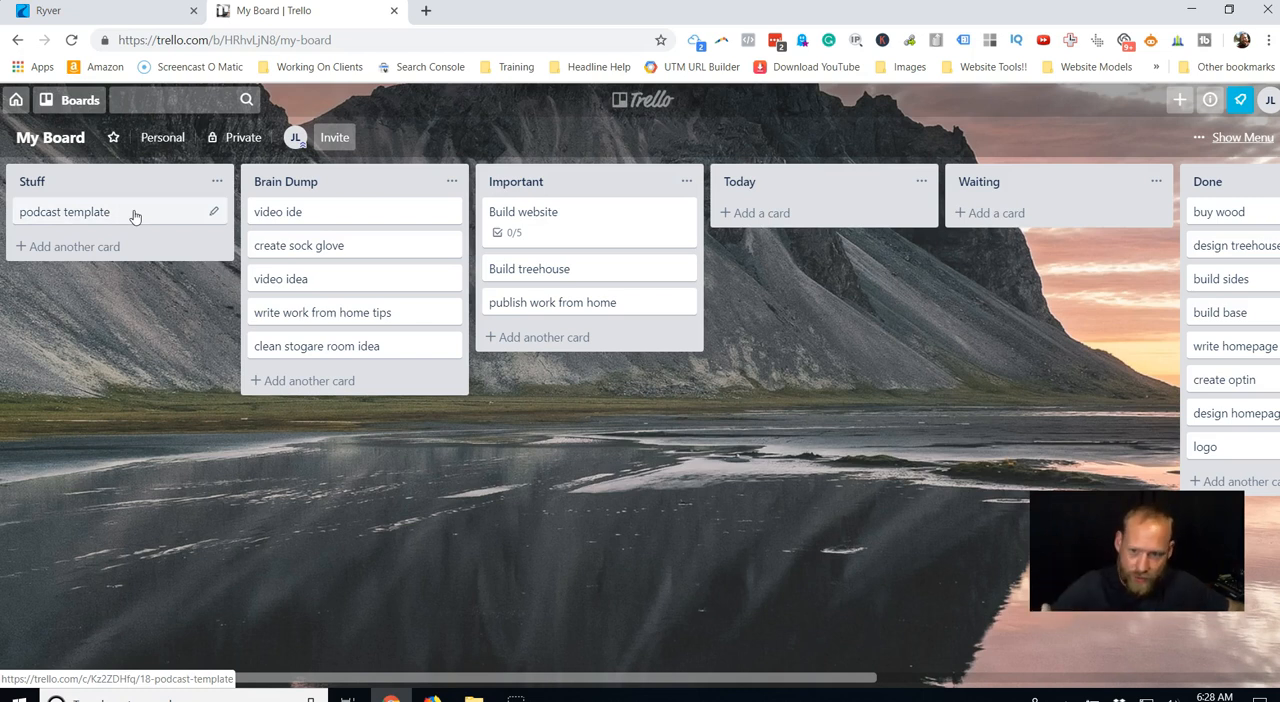
Add a second card titled "youtube seo checkliet" to the Stuff list.
left_click(72, 247)
type("youtube ")
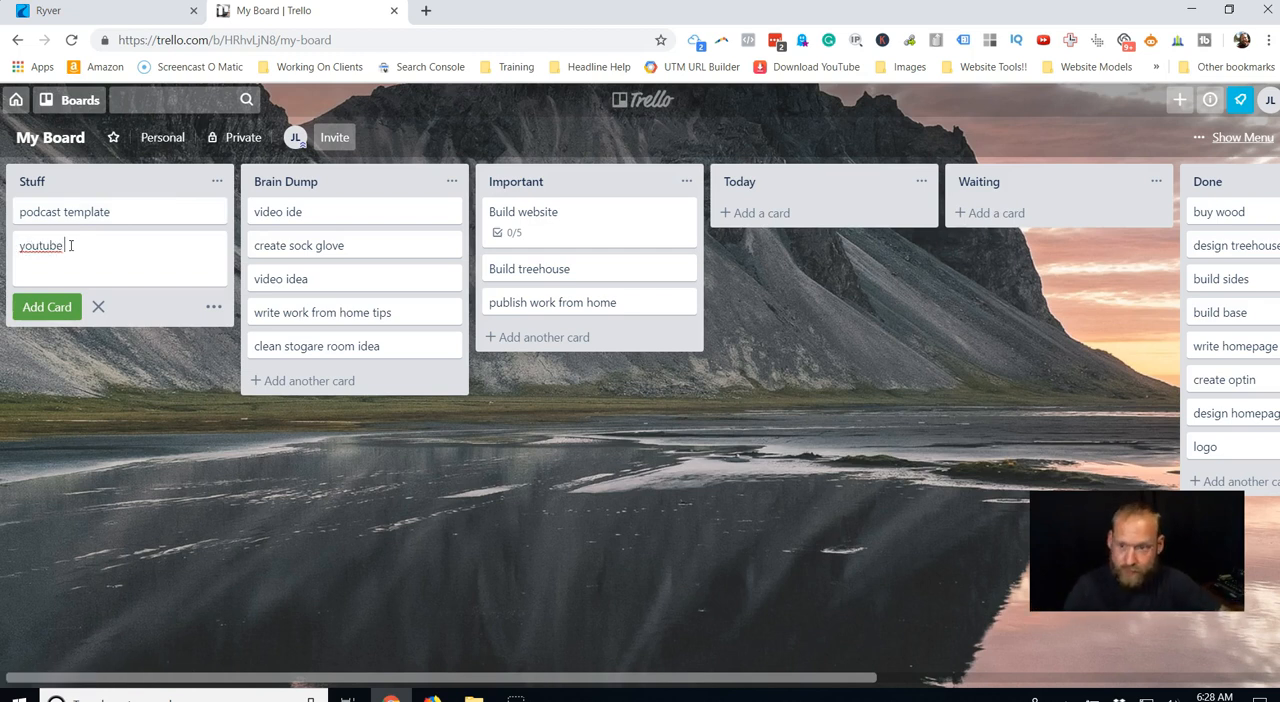
type("seo c")
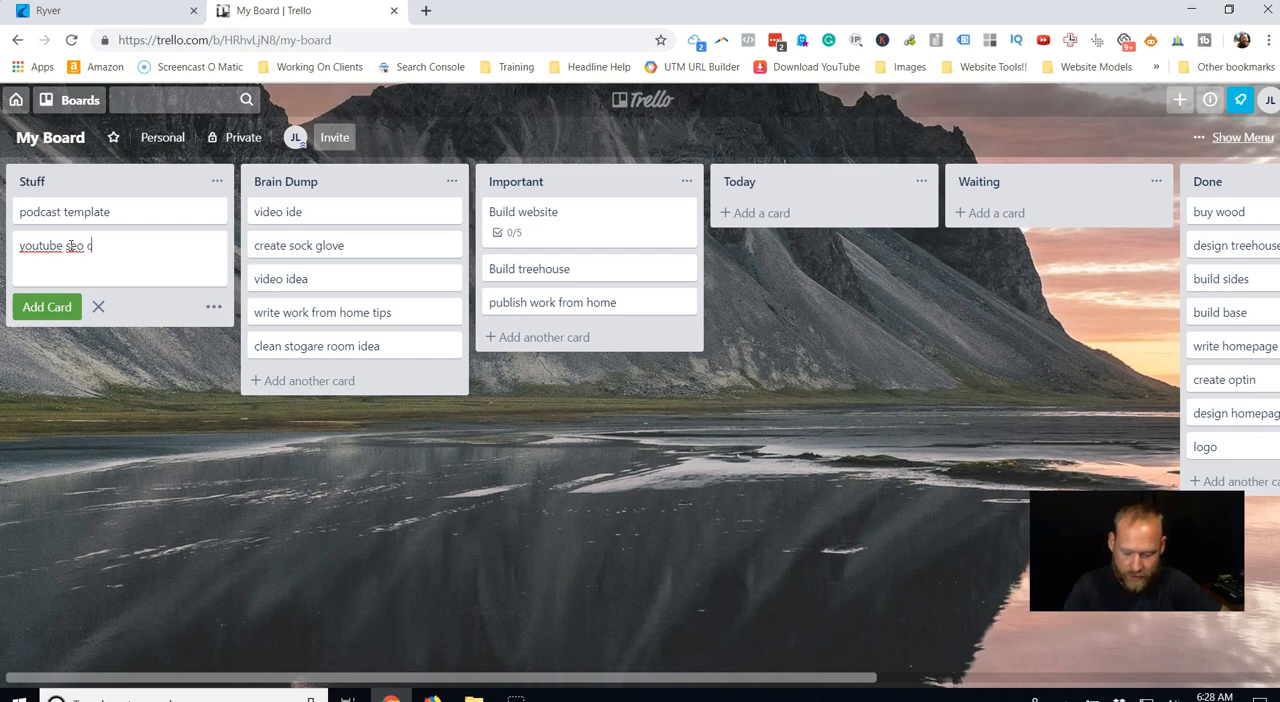
type("heckliet")
key("Return")
Write the youtube seo checkliet card's description as two lines, "keyword in video file" and "keyword in title".
left_click(150, 246)
left_click(416, 258)
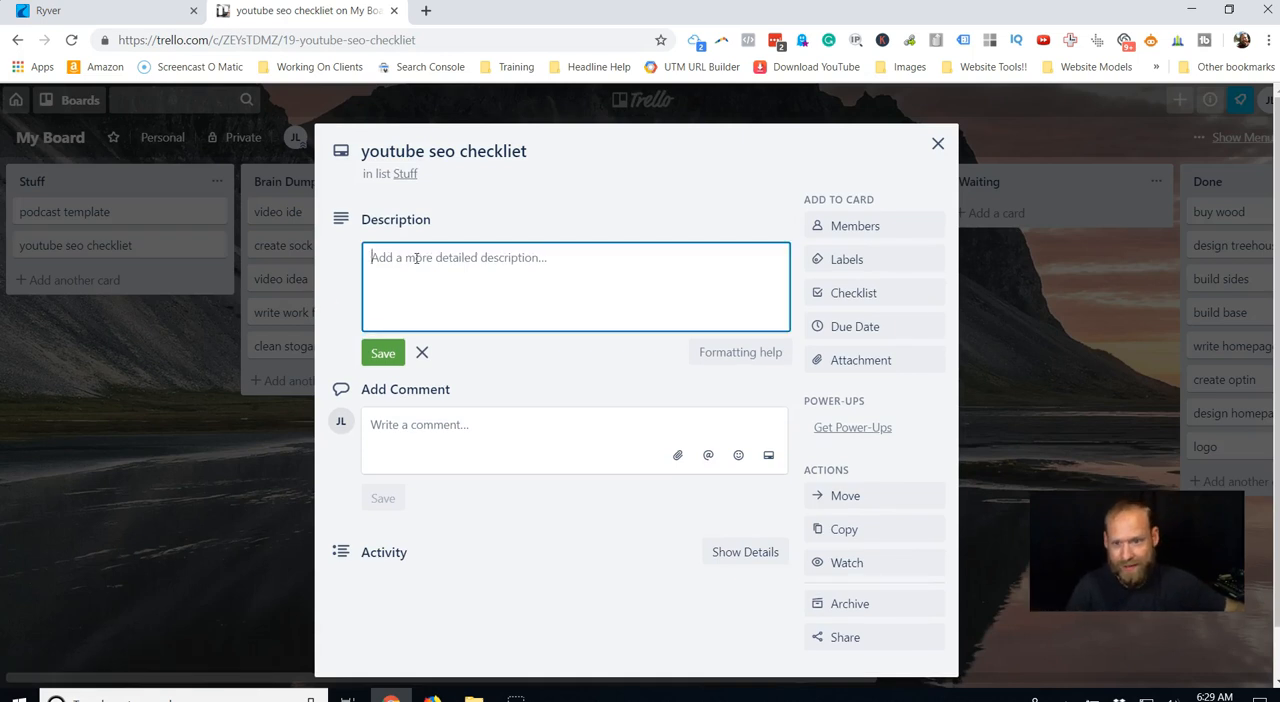
type("keyword in vi")
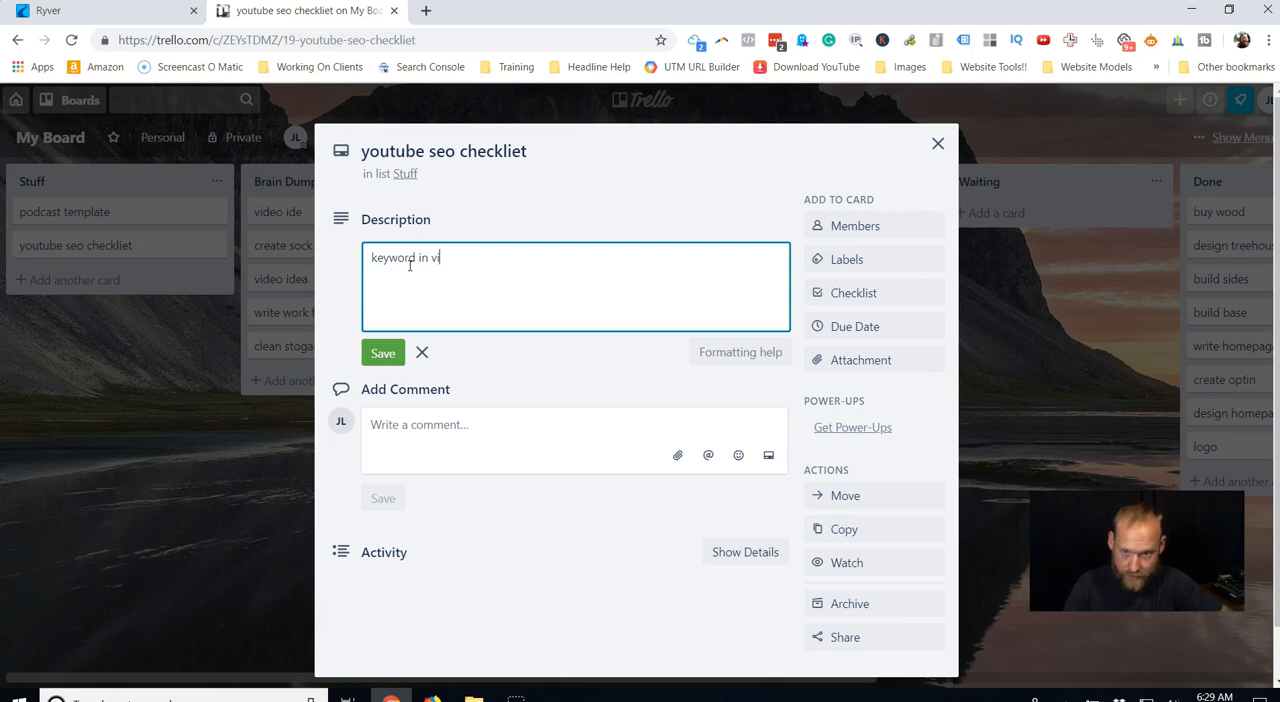
type("deo filekeye")
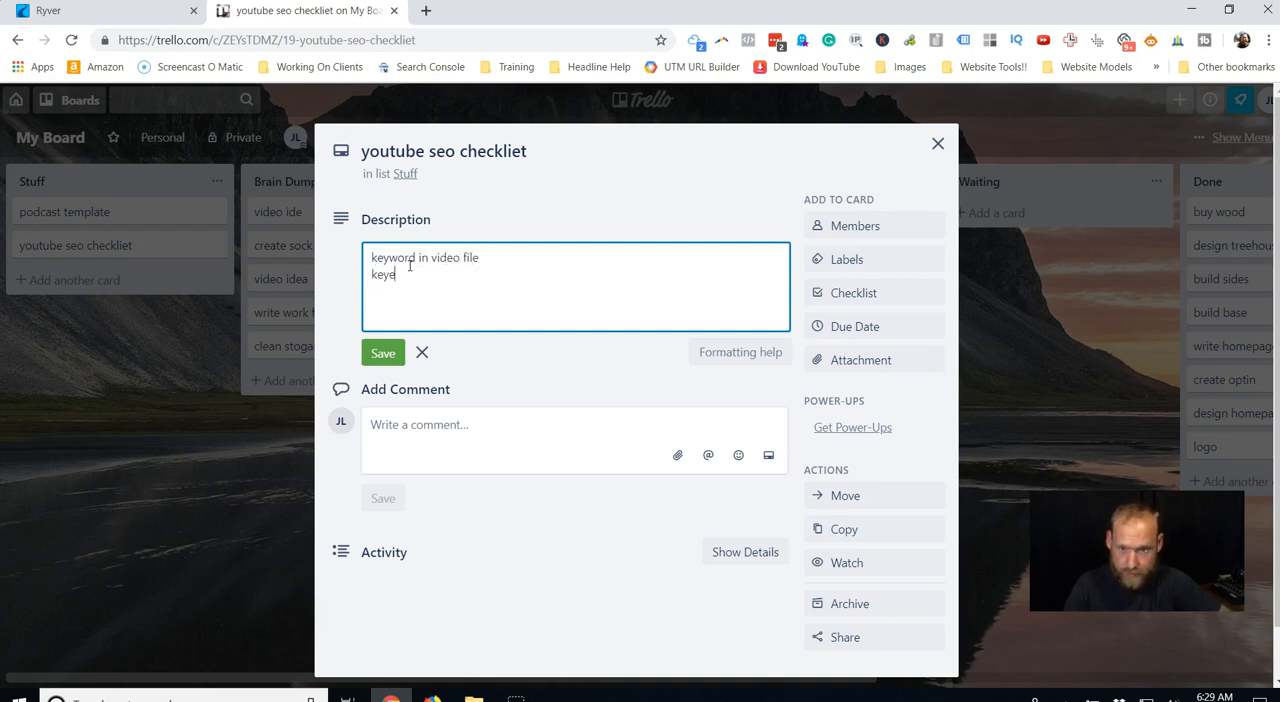
key("BackSpace")
type("word in title")
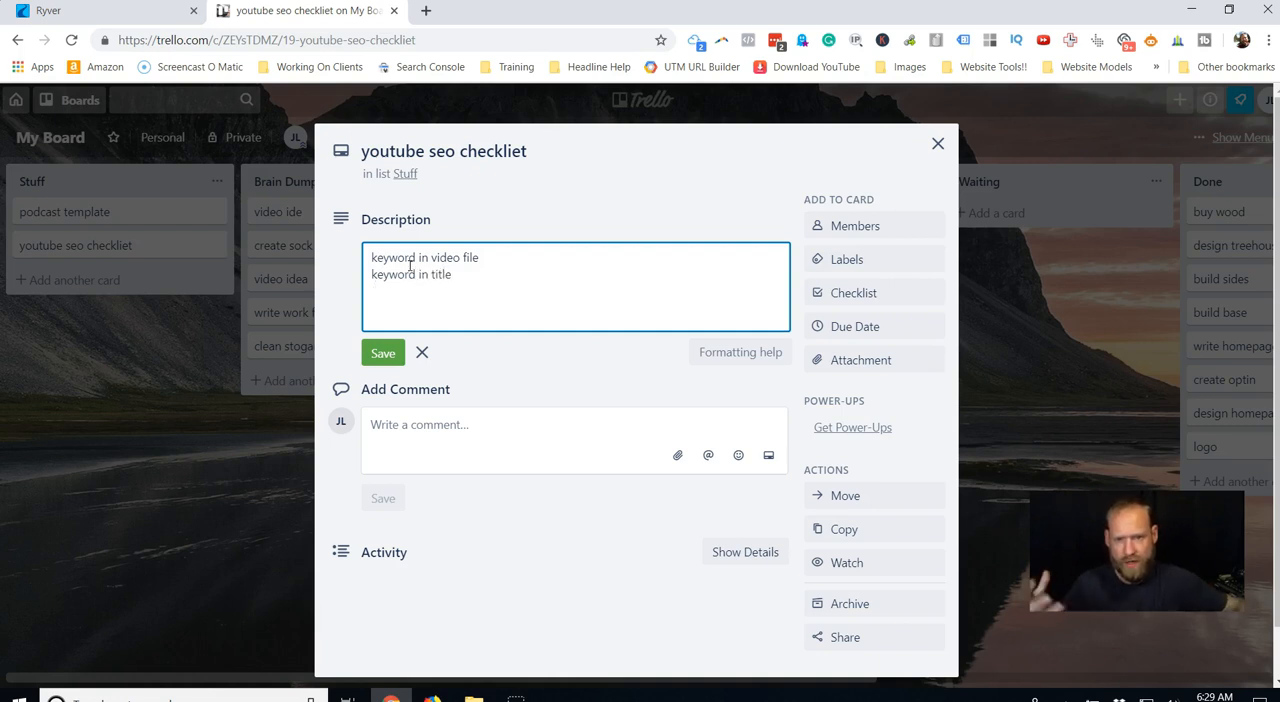
key("Return")
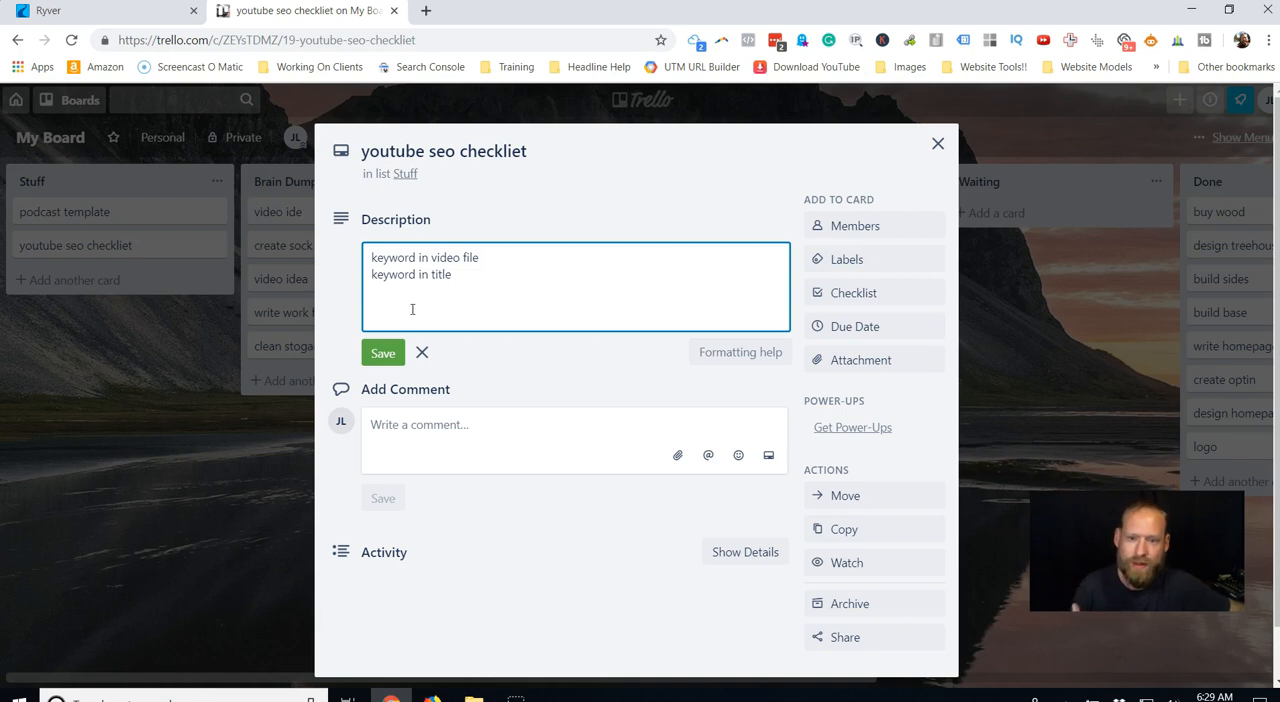
Post the comment "youtube vid here youtll;k/;pofdhfio;" on the youtube seo checkliet card and close it.
left_click(430, 428)
type("youtuber")
key("BackSpace")
type("vid eh")
type("here")
type(" yout")
type("l;k/")
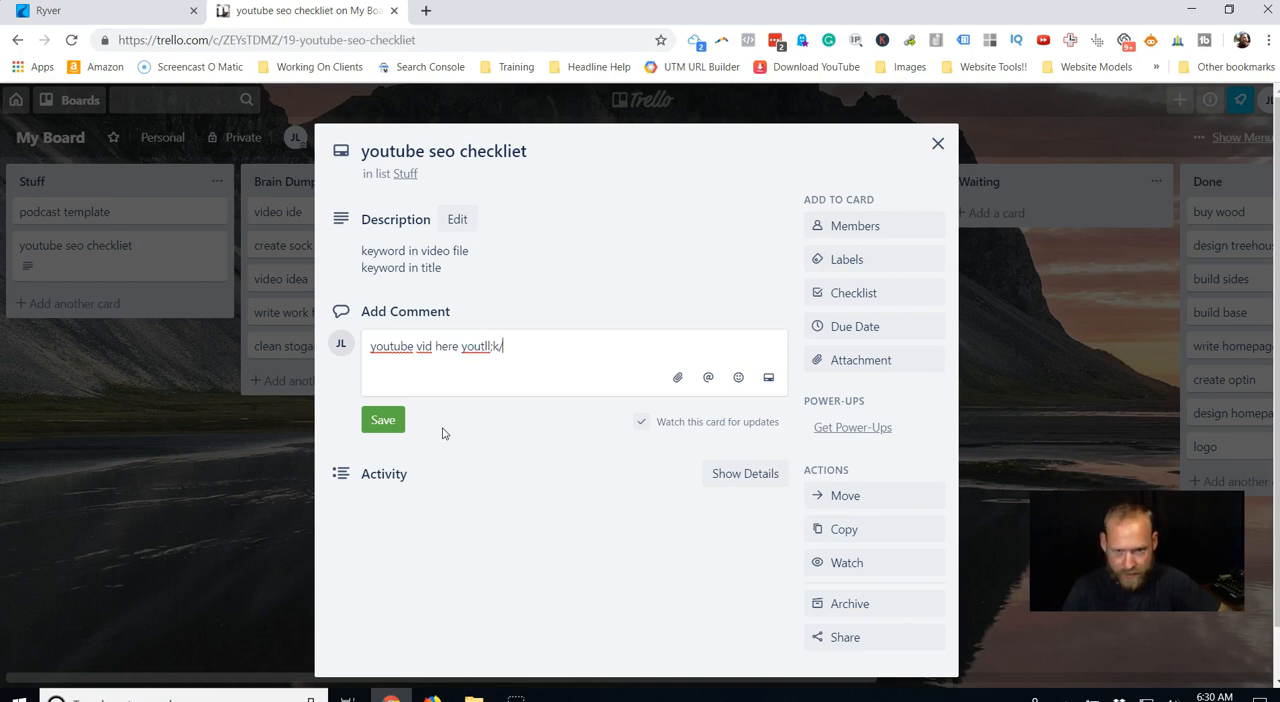
type(";pofdhfio;")
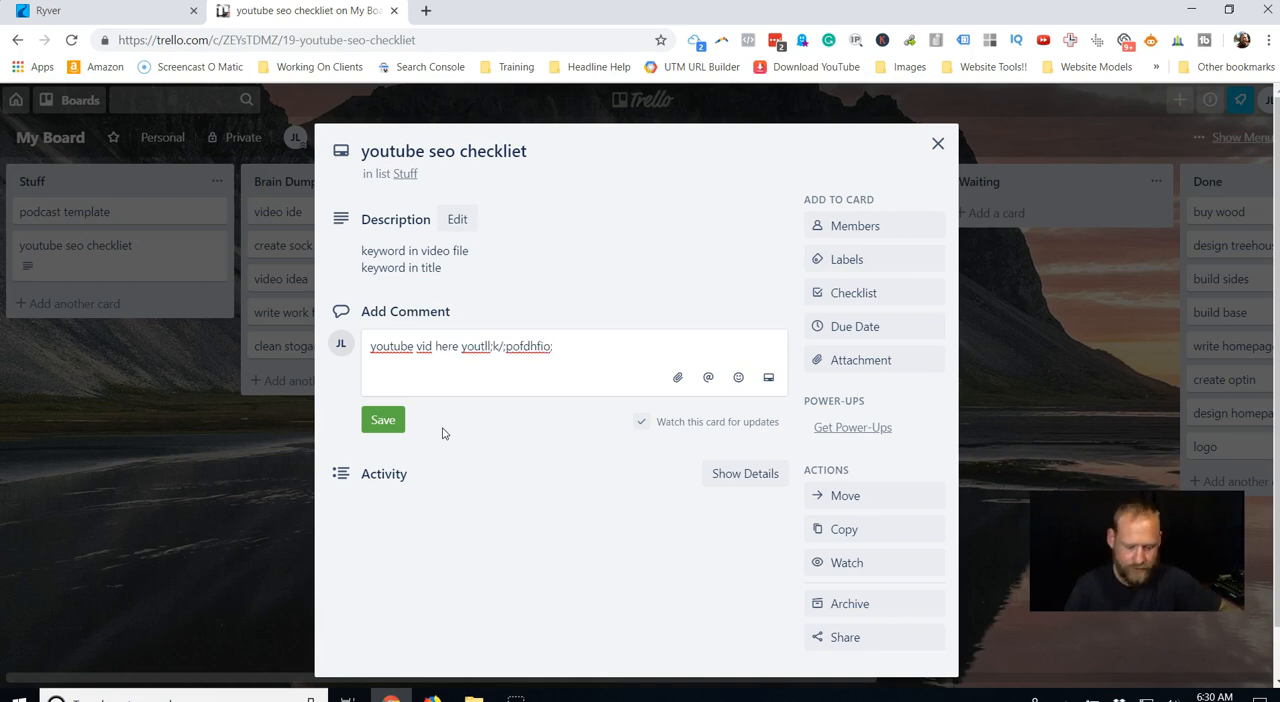
left_click(384, 420)
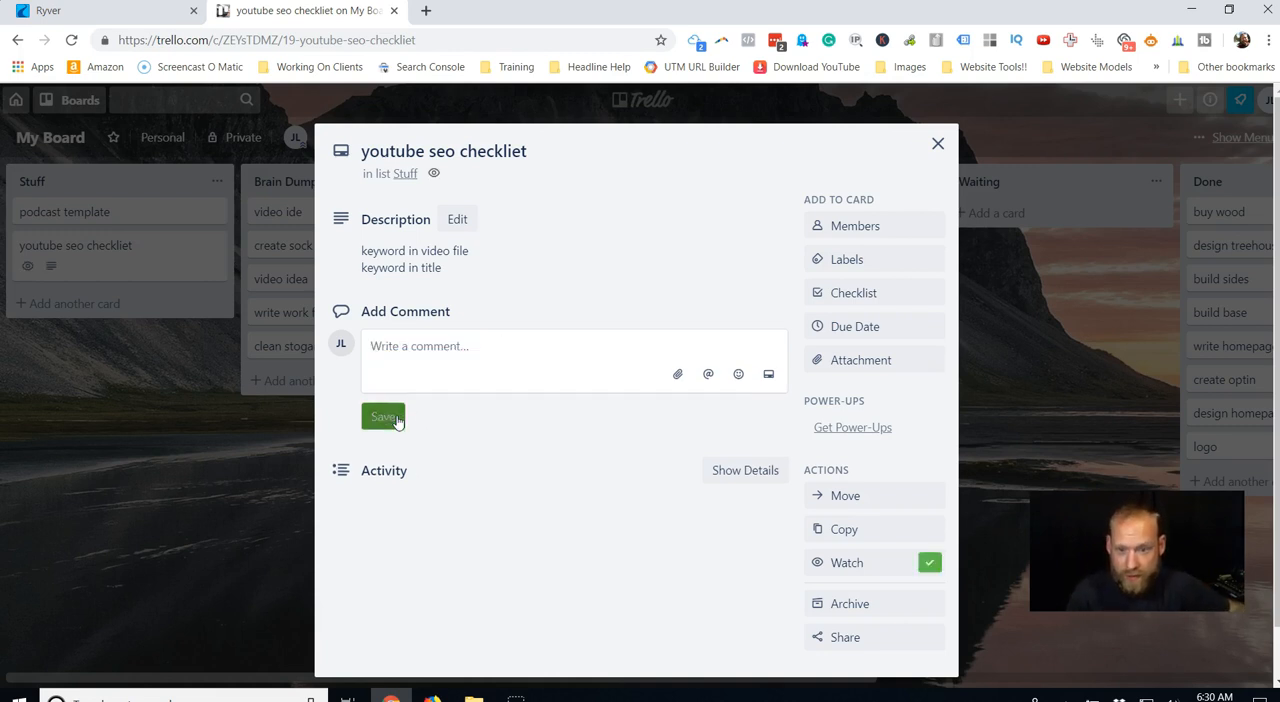
left_click(938, 145)
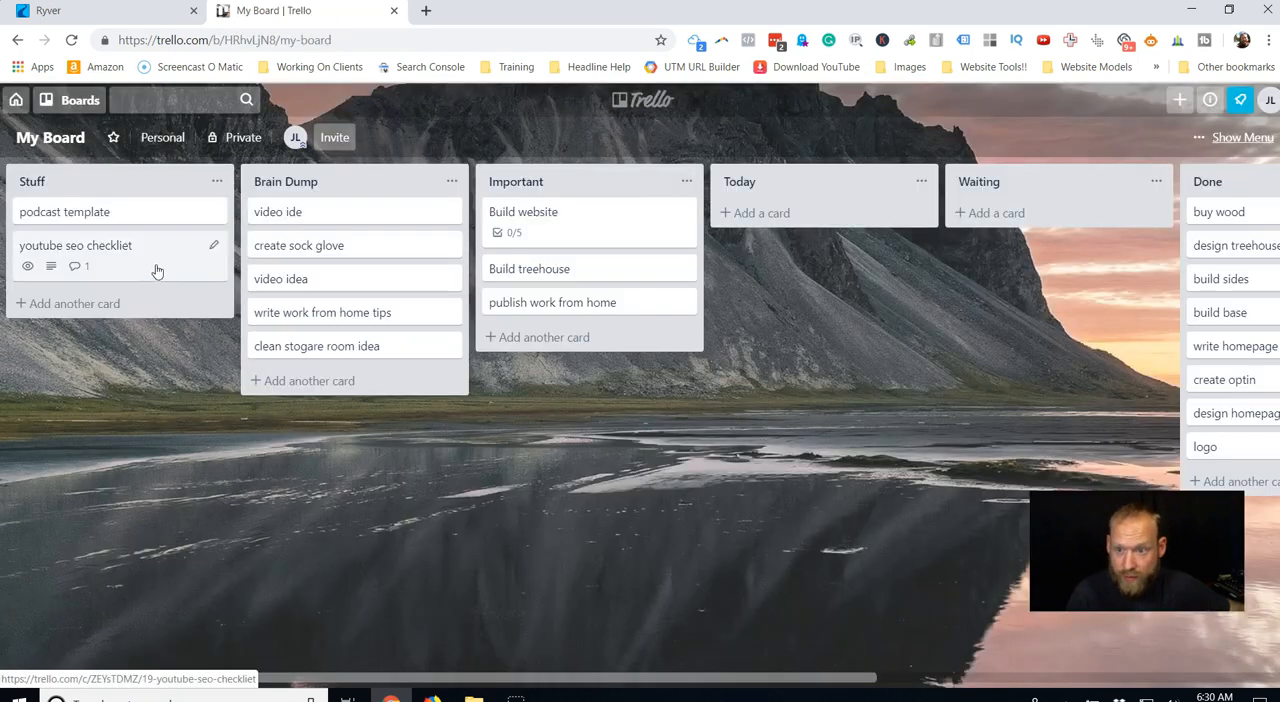